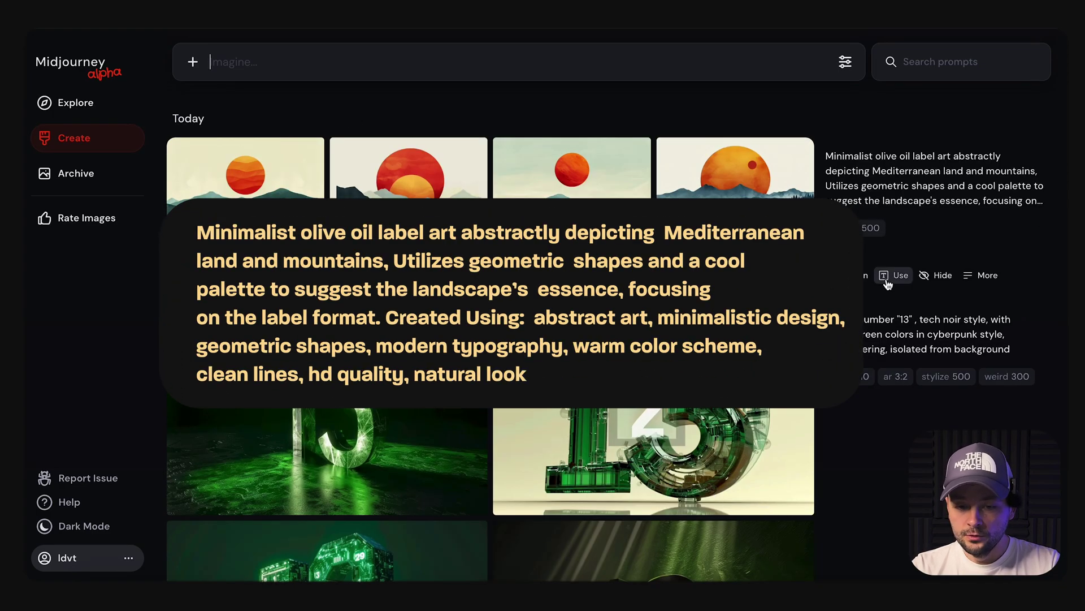
Step: Generate olive oil bottles by adding 'on bottle' to the landscape label prompt
click(887, 282)
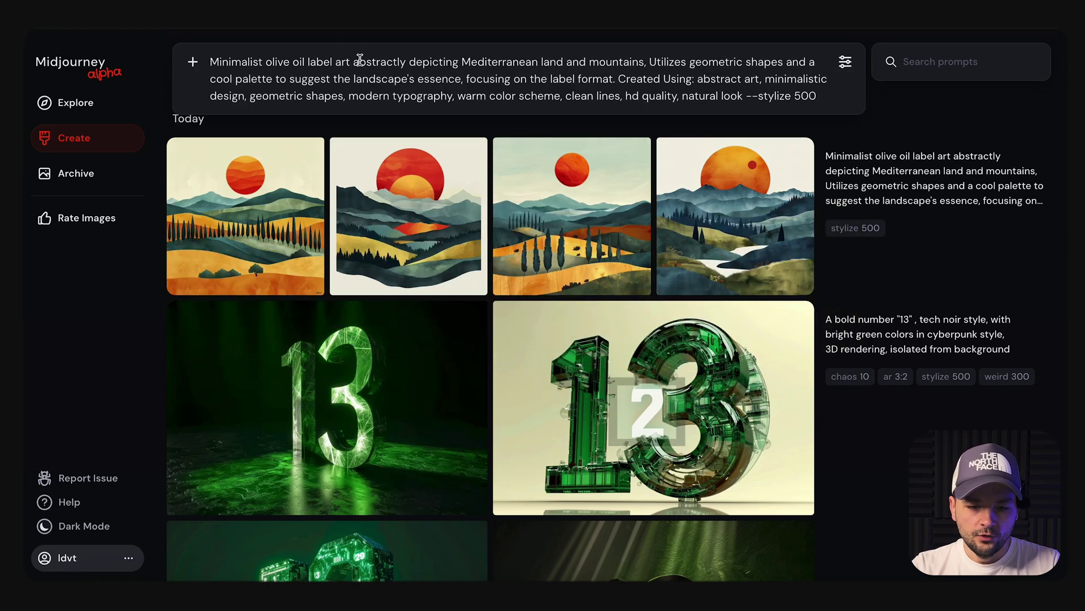
text(on bottle)
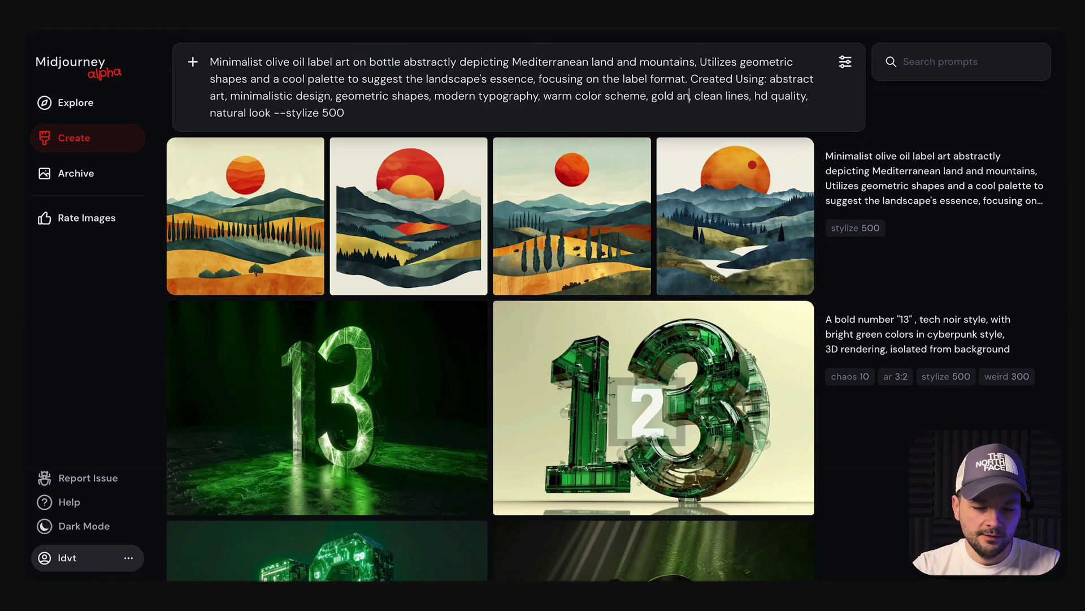
key(Return)
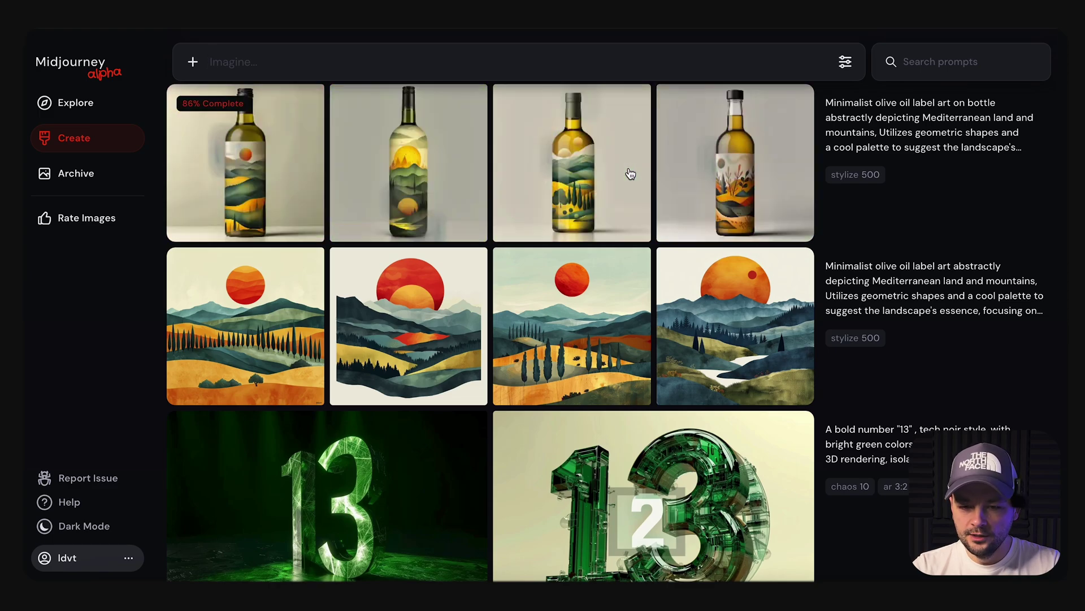
Step: Queue the bottle prompt again with 'same art style in the background' added
mouse_move(823, 171)
scroll(818, 171, up, 1)
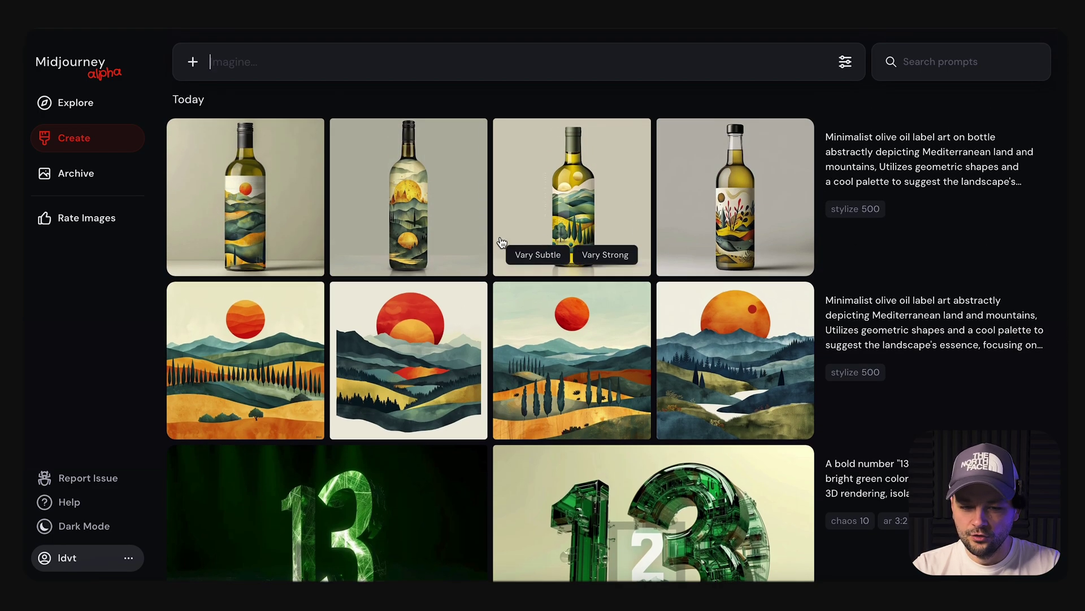
mouse_move(763, 177)
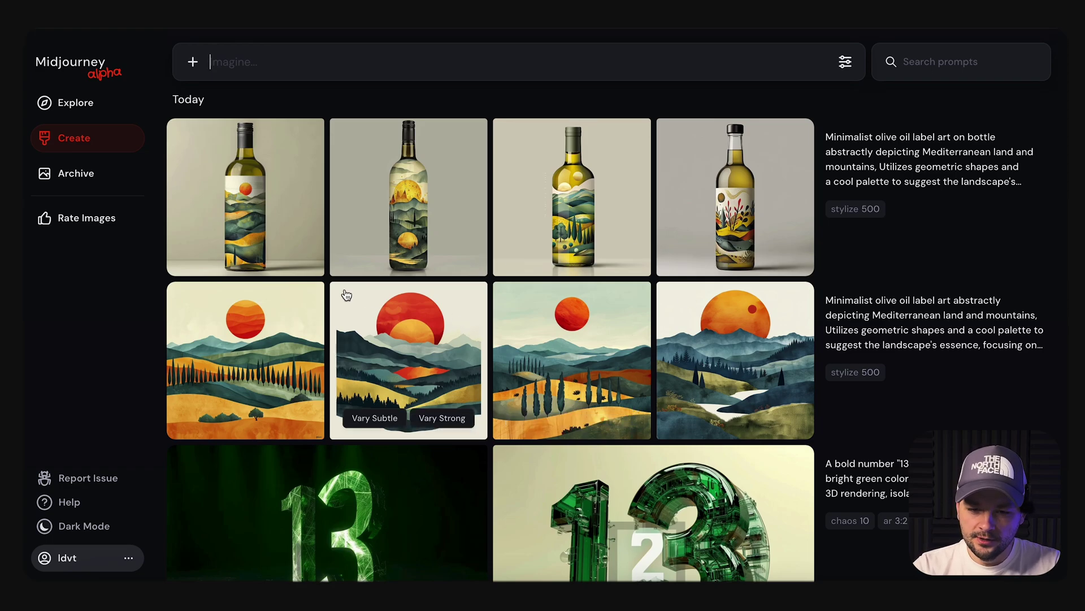
click(895, 256)
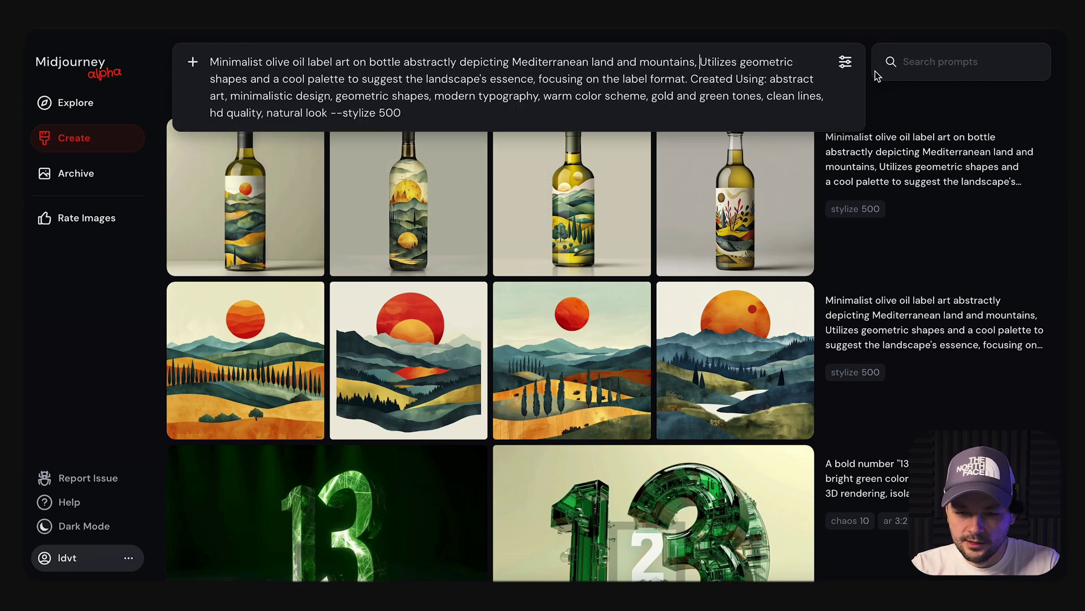
text(ame )
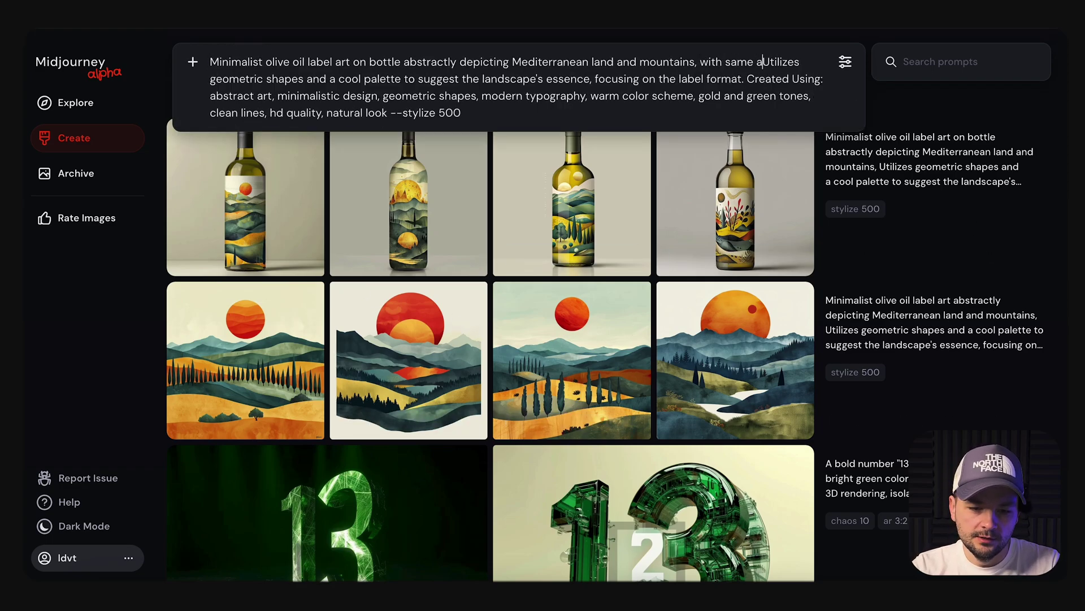
text(art style in the bacgr)
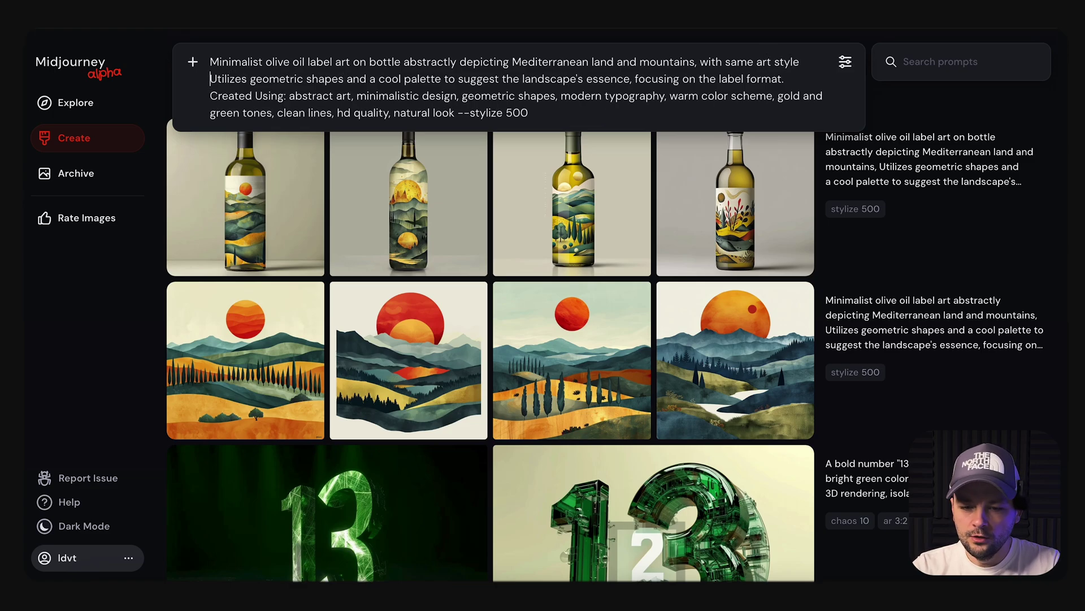
text(ound,)
key(Return)
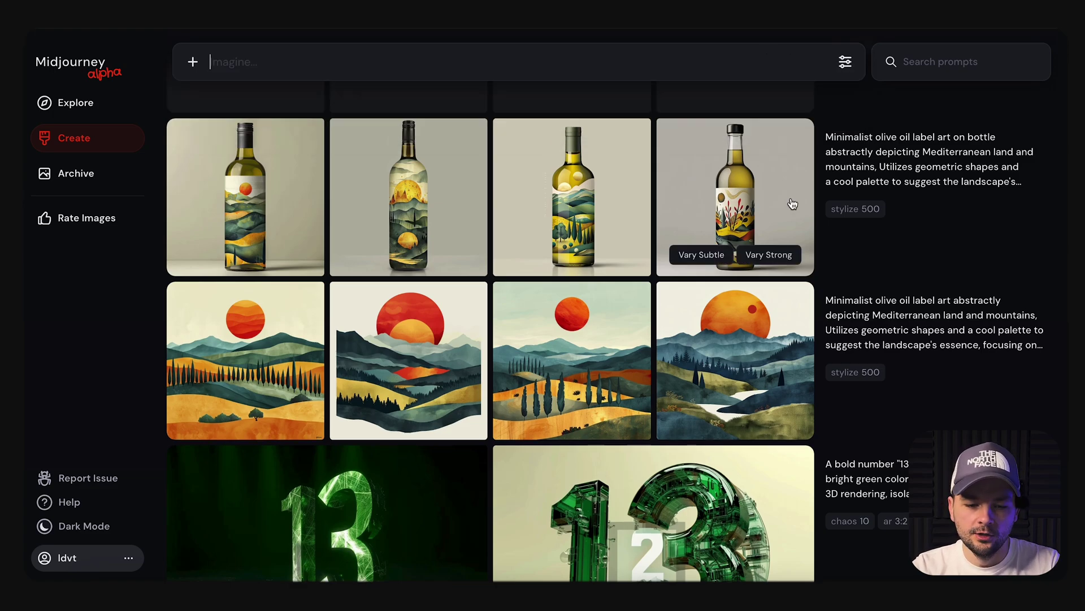
Step: Search Explore for 'bottle design geometric shapes' and submit the poster-inspired bottle prompt without the stray --s
click(67, 103)
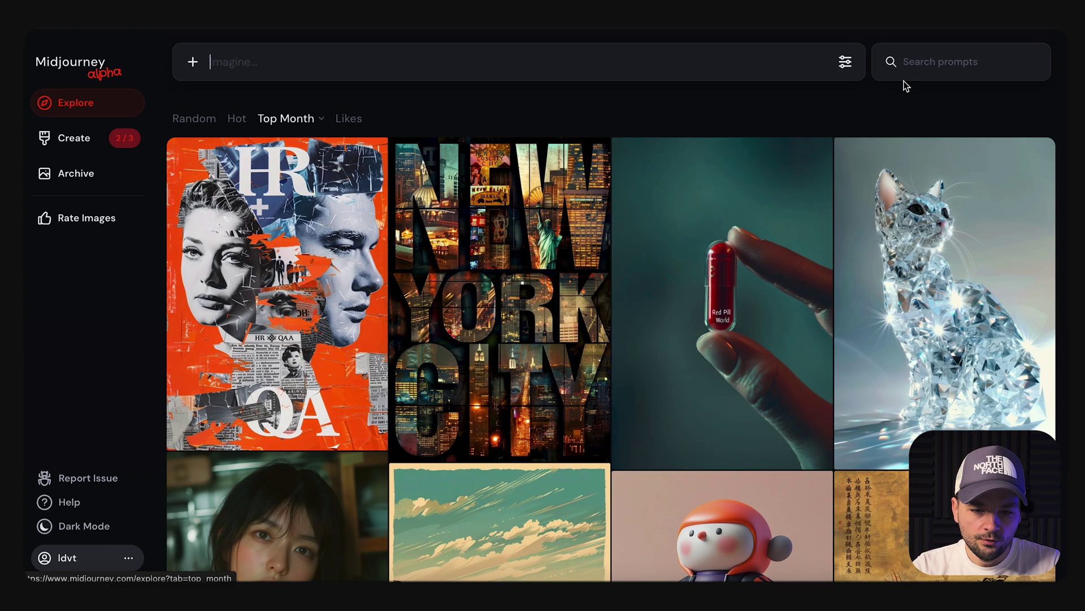
click(940, 64)
text(bottle design geometric shapes)
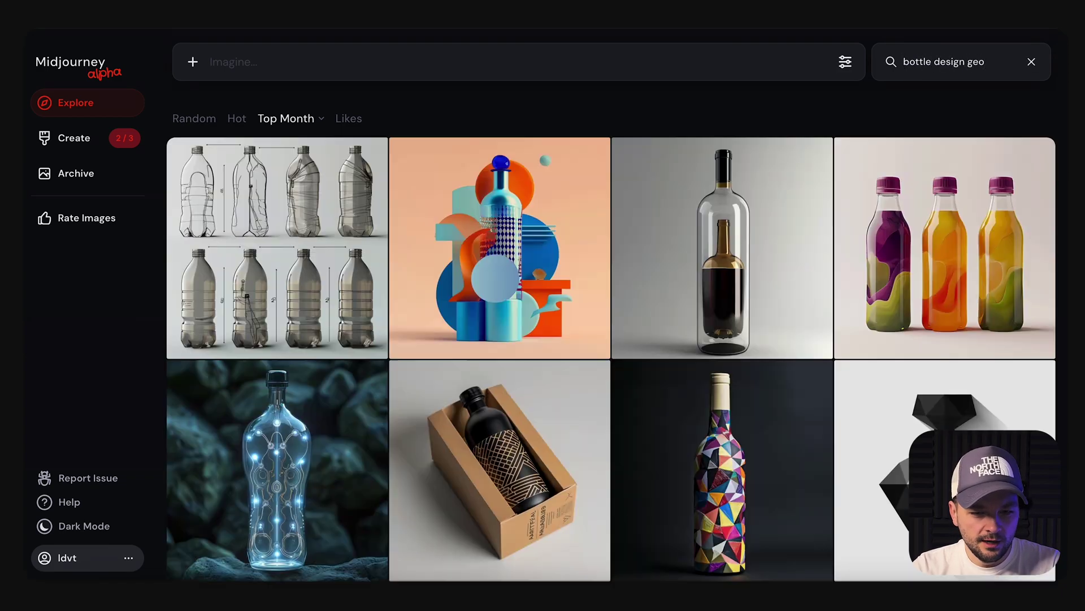
scroll(739, 328, down, 3)
scroll(739, 328, down, 20)
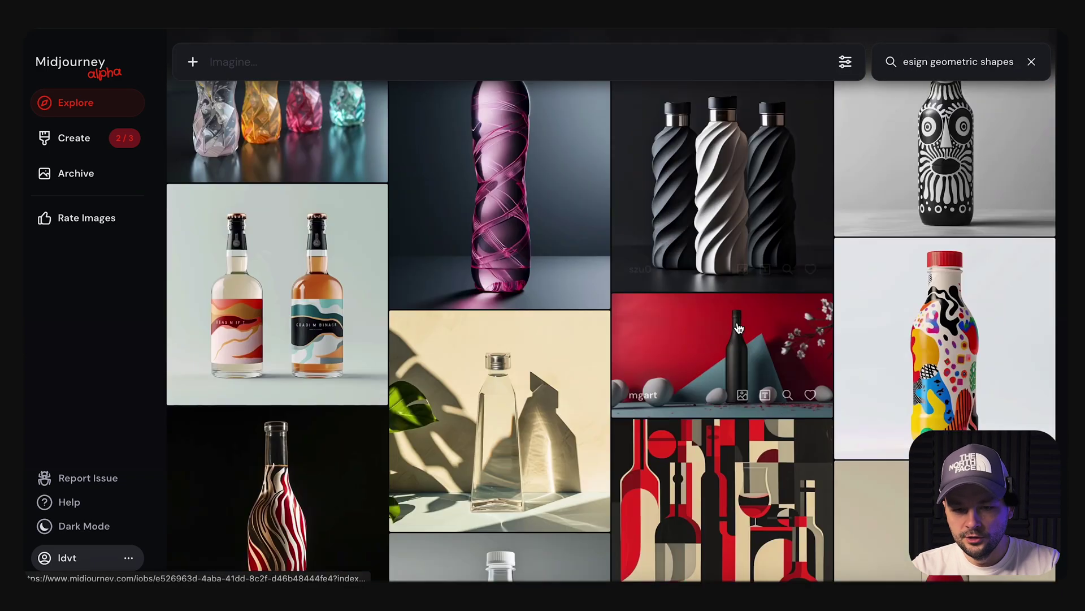
scroll(766, 343, down, 15)
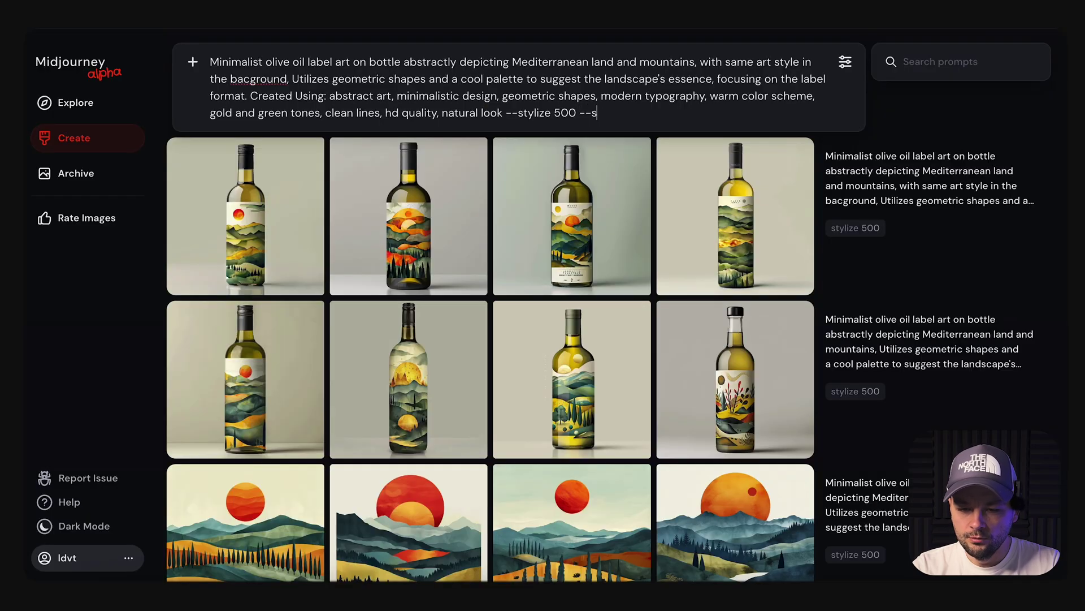
key(BackSpace)
key(BackSpace)
key(BackSpace)
key(Return)
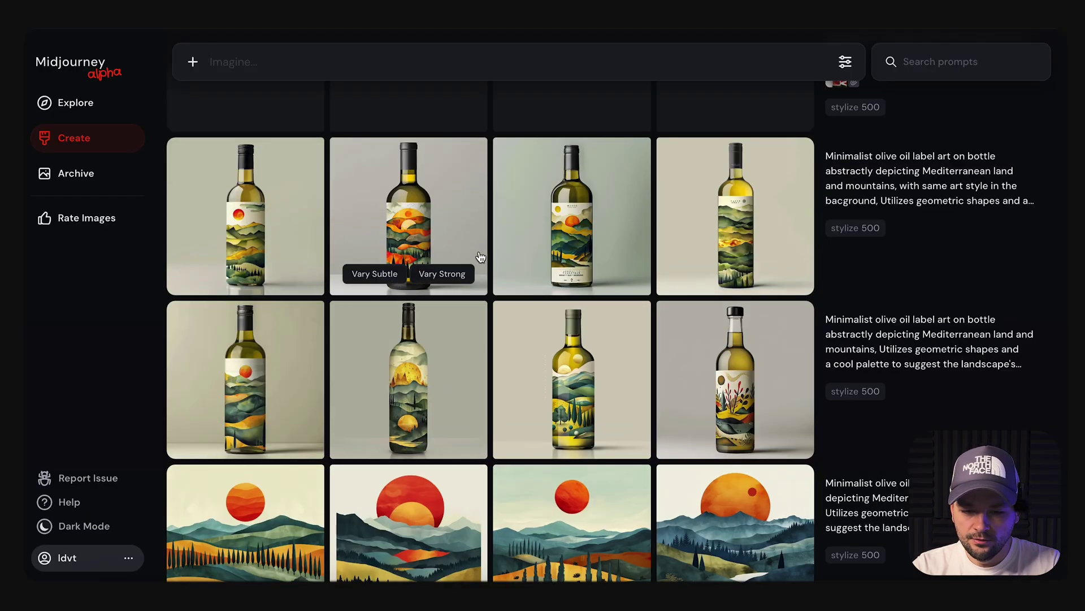
Step: Rerun the poster-inspired bottle prompt and review the generated results
scroll(480, 257, up, 3)
scroll(544, 274, down, 4)
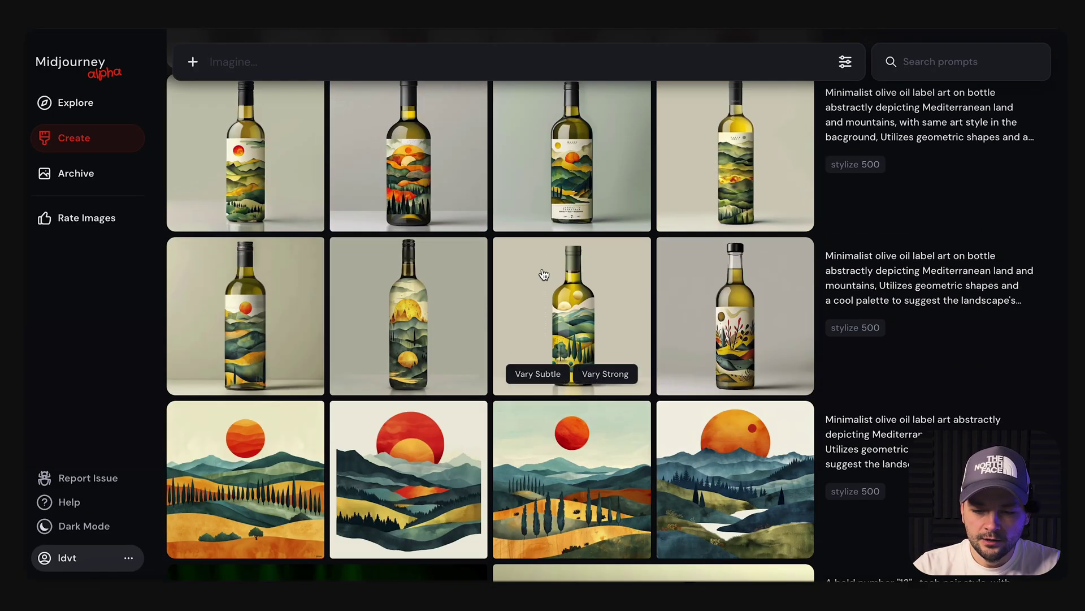
scroll(623, 272, up, 4)
click(856, 293)
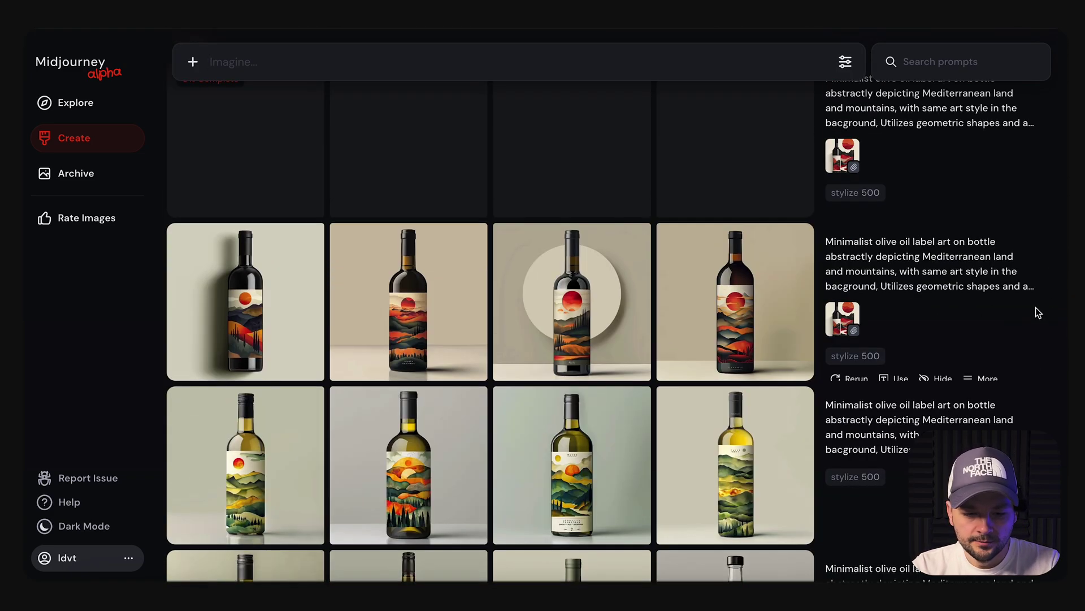
scroll(899, 350, down, 7)
scroll(675, 374, up, 8)
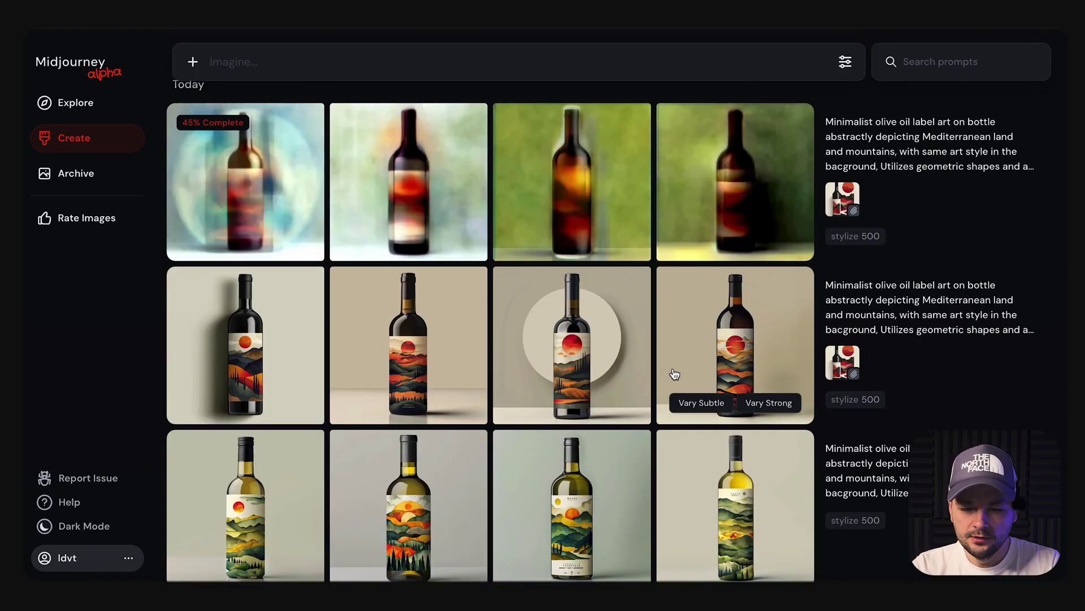
scroll(674, 374, down, 3)
scroll(680, 375, up, 4)
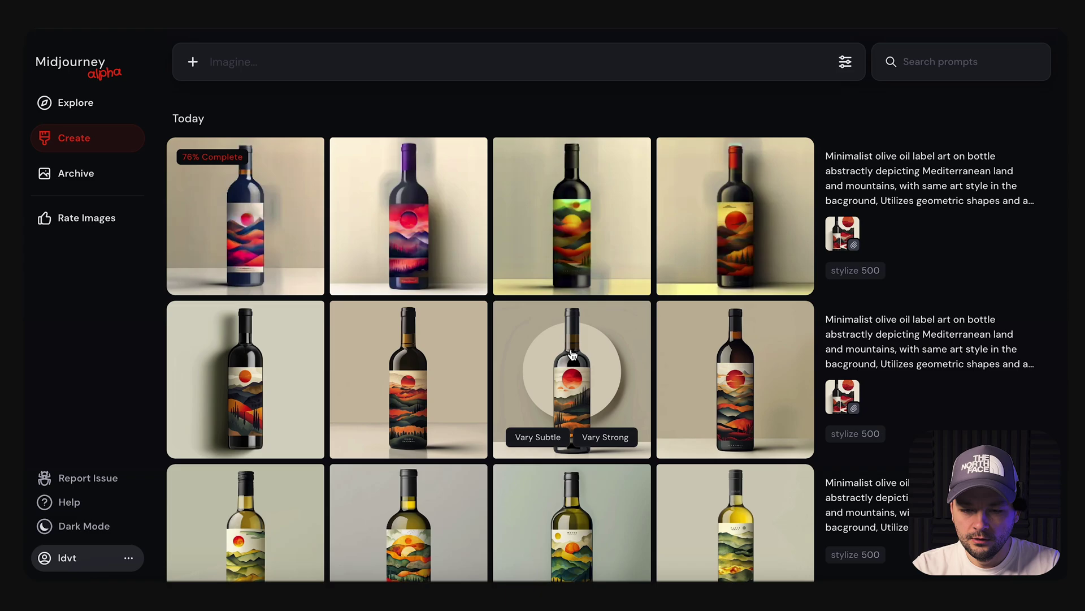
scroll(599, 342, down, 1)
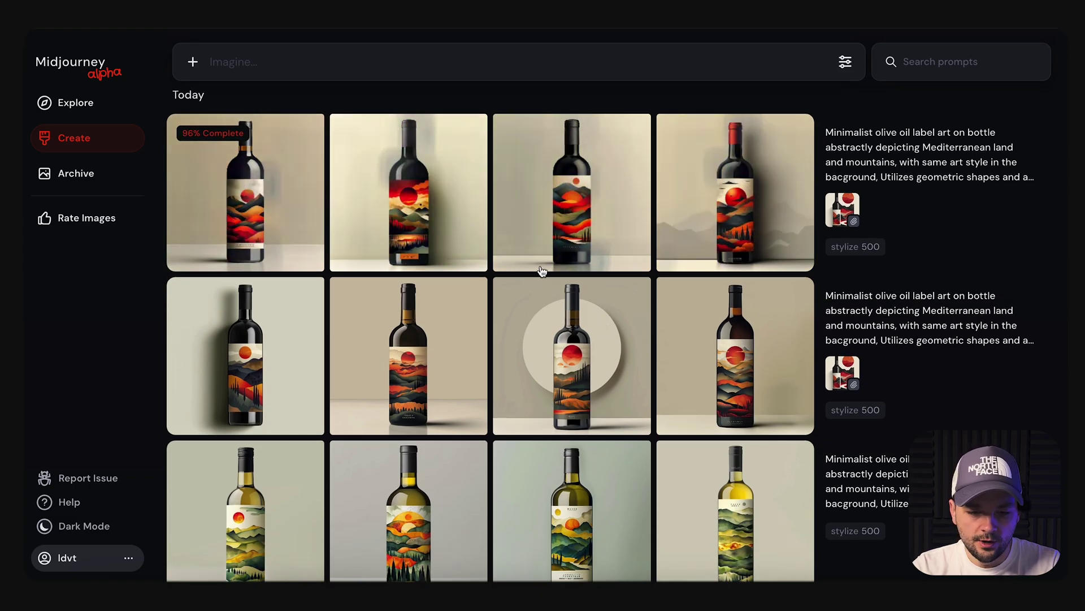
scroll(548, 273, down, 1)
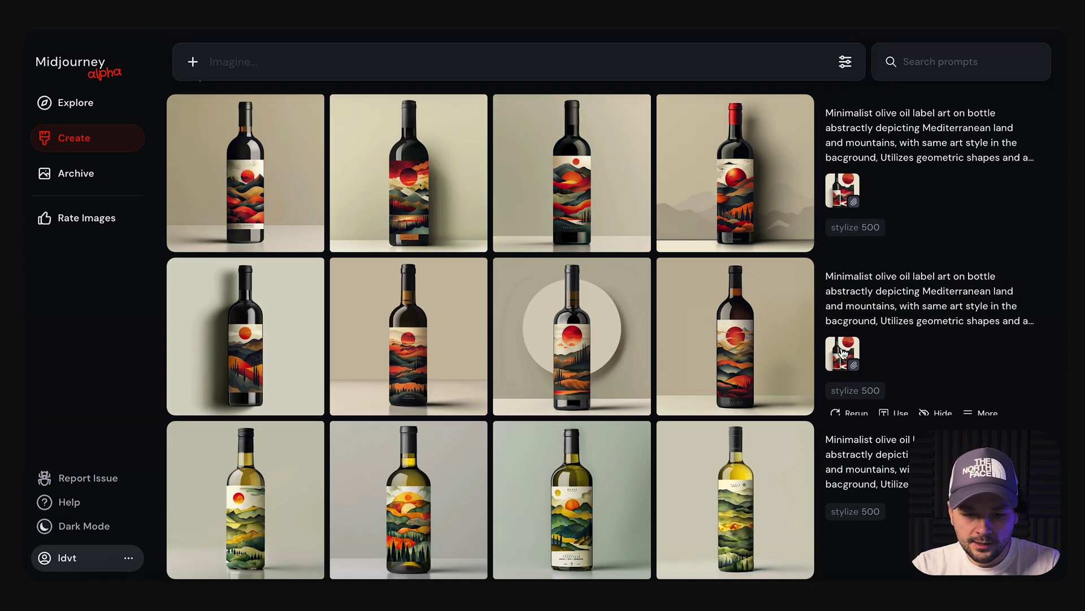
scroll(555, 161, down, 5)
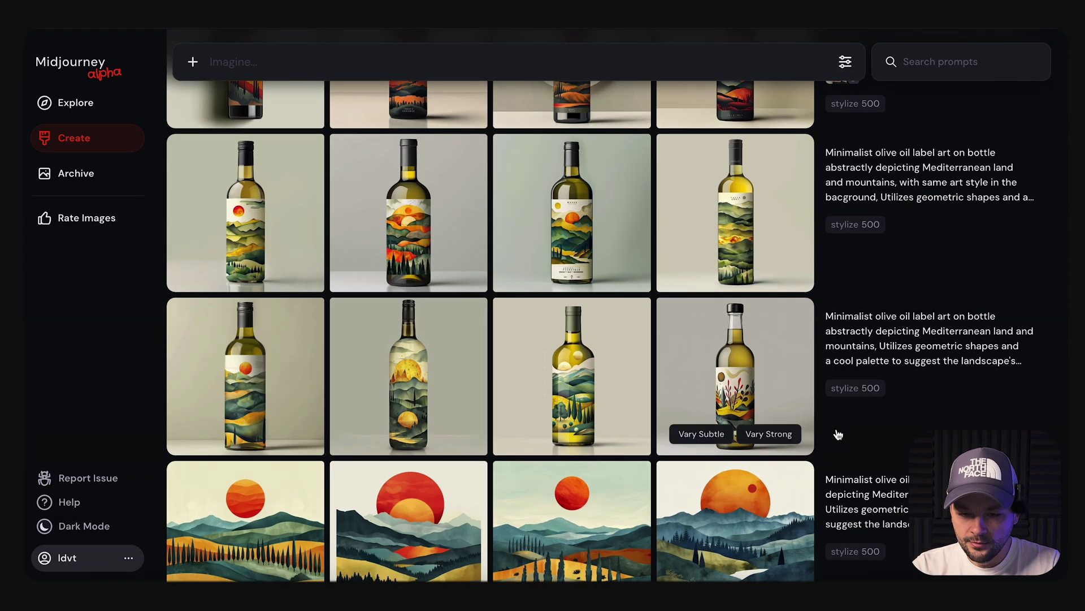
scroll(560, 288, down, 2)
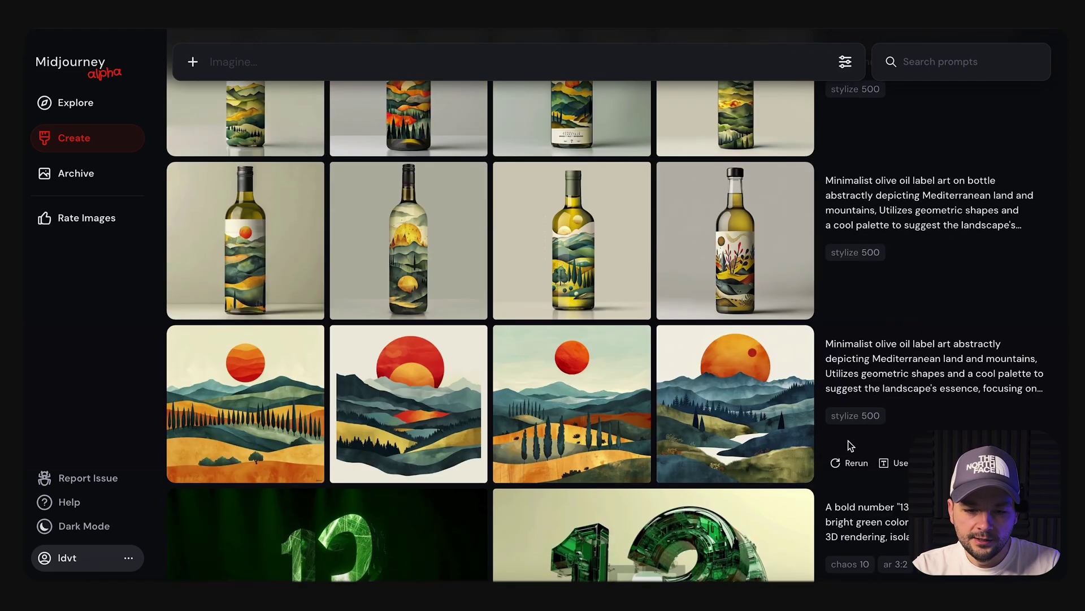
Step: Rerun the landscape label prompt with 'gold a' added after 'warm color scheme'
click(895, 463)
click(559, 94)
text(gold and green colors clean lines, hd quality, natural look --stylize 500)
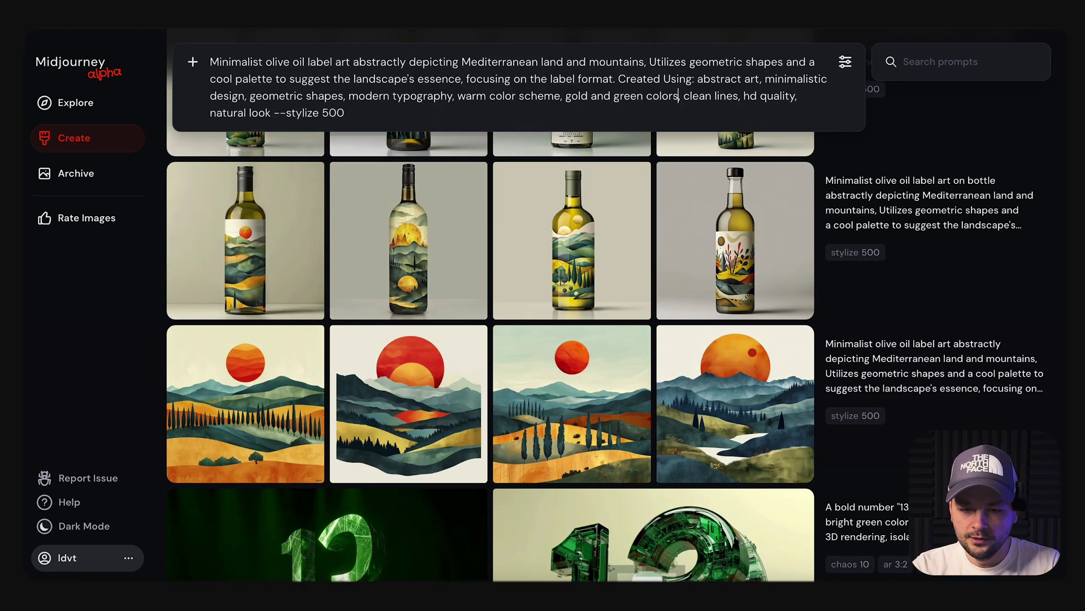
key(Return)
scroll(516, 368, up, 5)
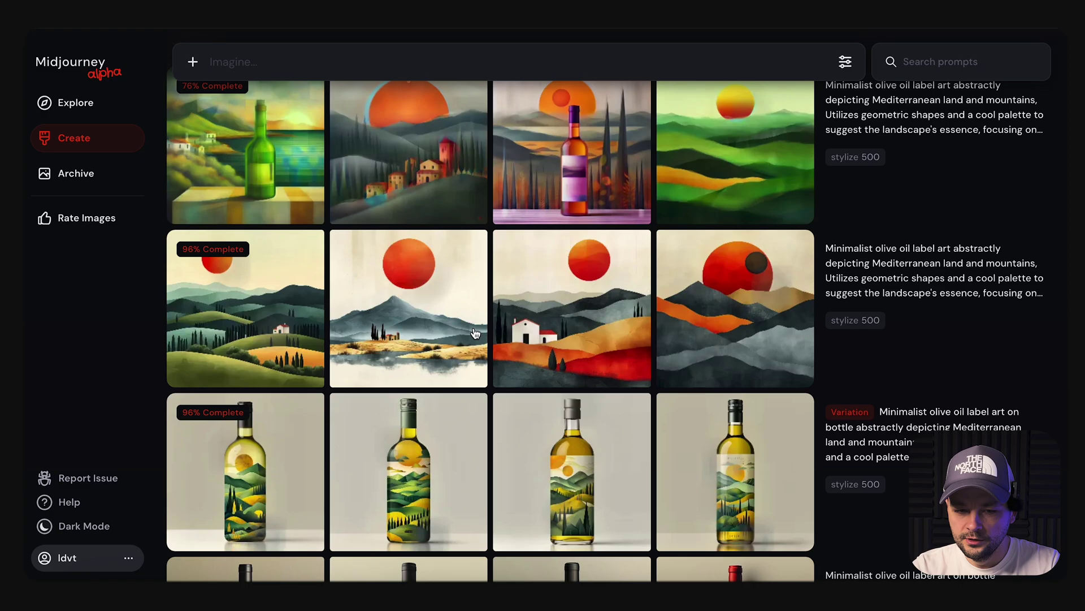
scroll(650, 362, down, 4)
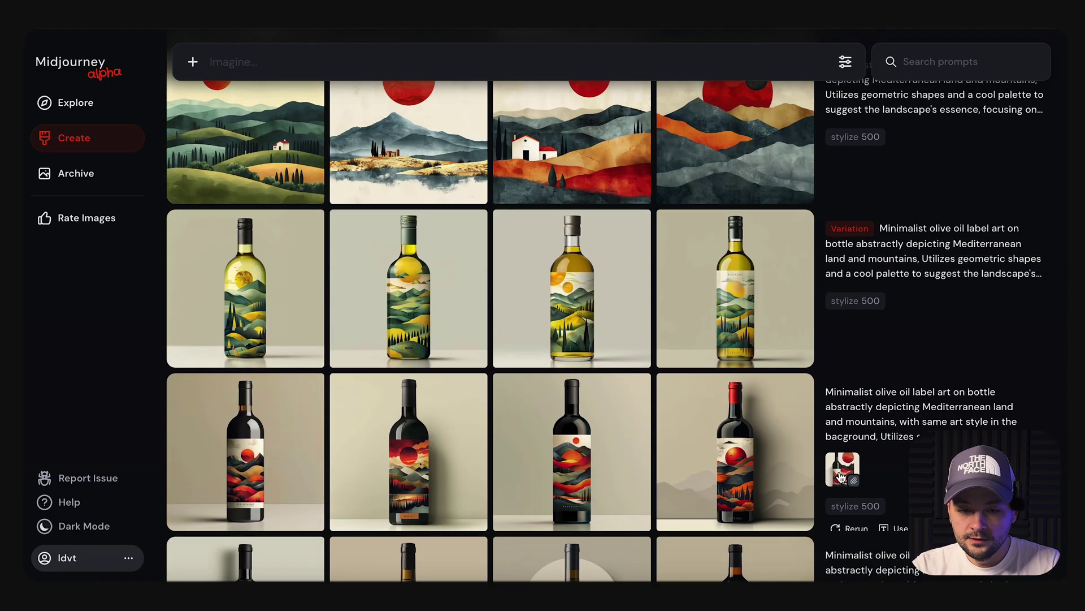
scroll(612, 422, up, 4)
scroll(339, 339, down, 3)
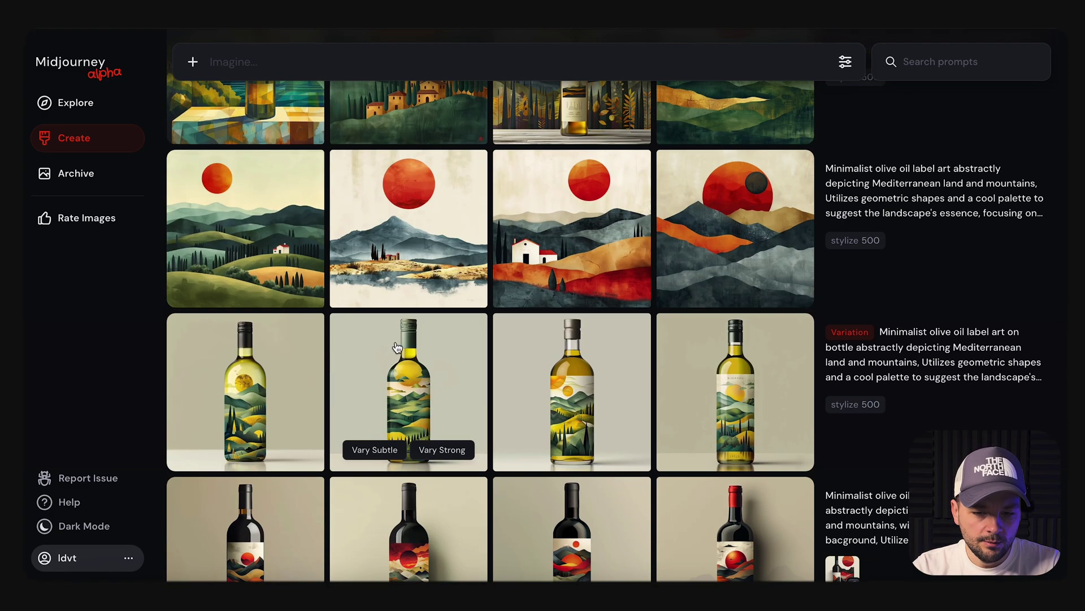
scroll(205, 318, up, 1)
scroll(766, 182, up, 2)
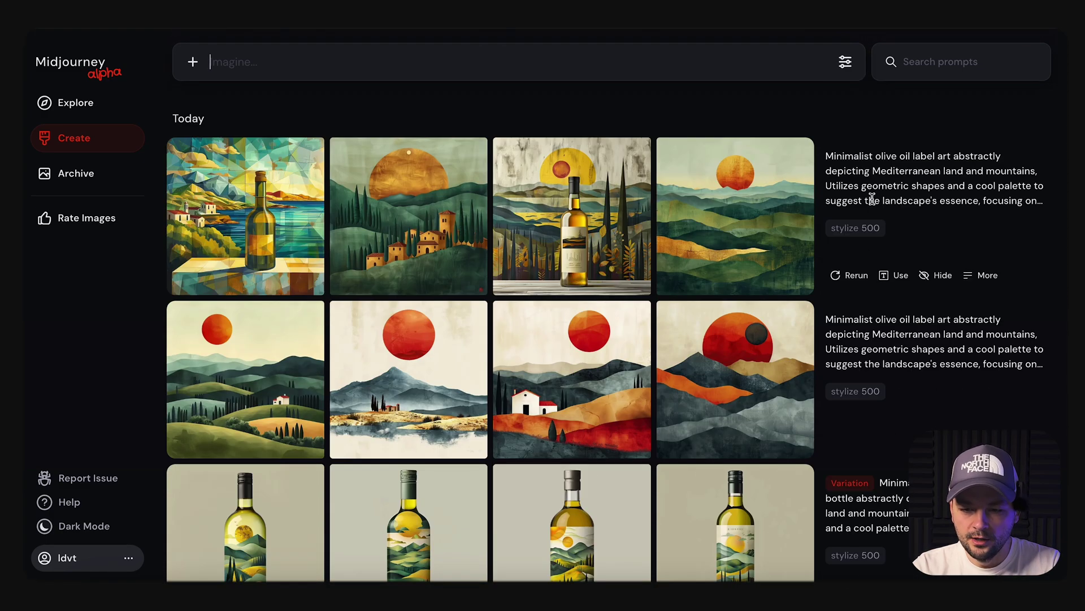
Step: Generate landscapes with 'and olive trees' added to the top landscape prompt
click(899, 274)
text(and olive trees, Utilizes geometric)
key(Return)
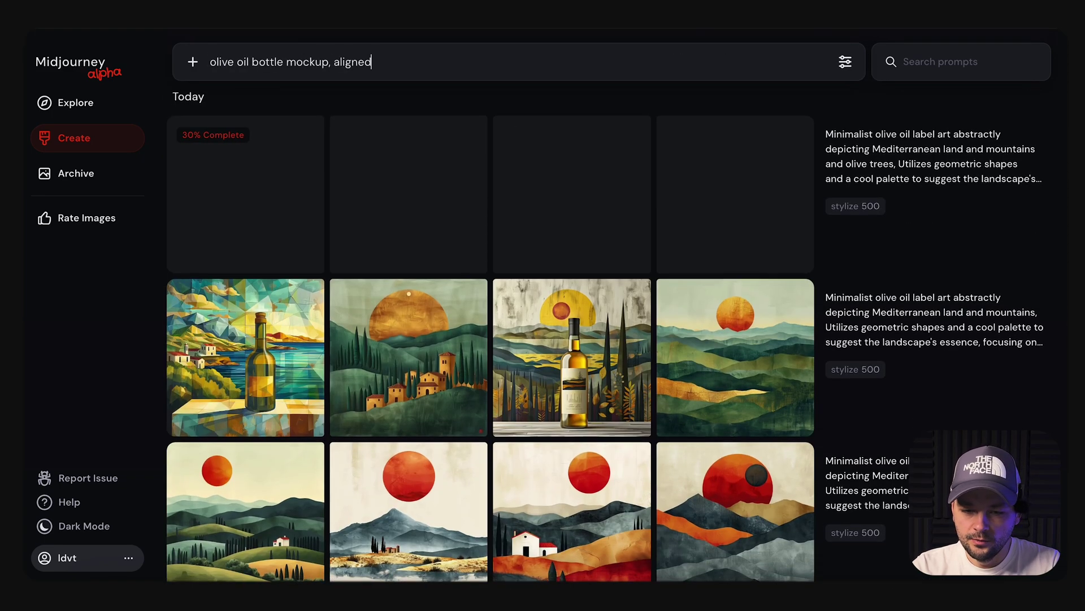
Step: Generate olive oil bottle mockups, then a version with oval shape and simple background
text(,)
key(Return)
click(900, 274)
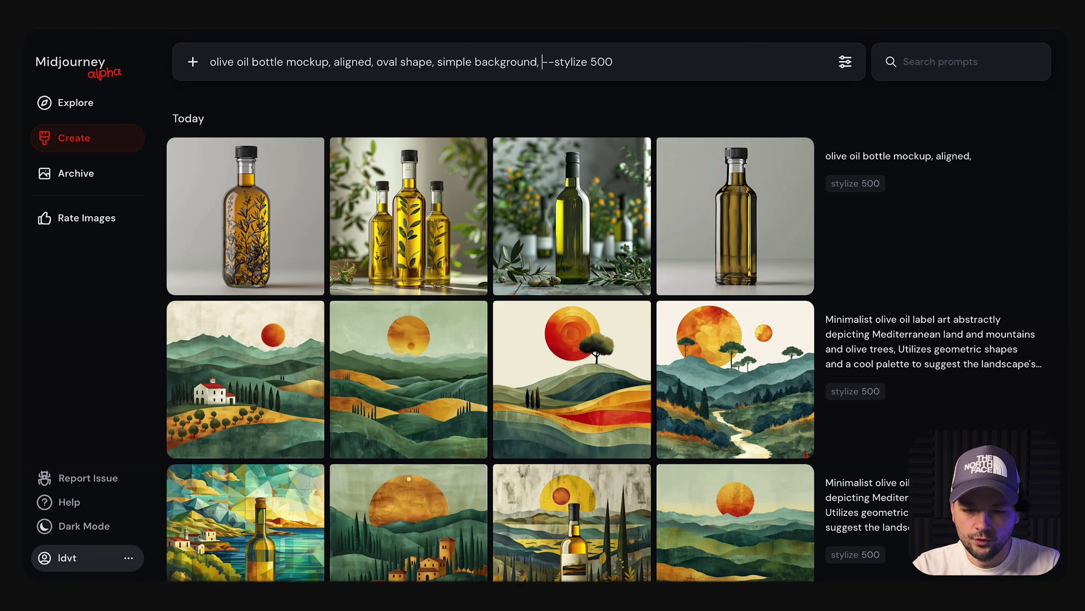
key(Return)
Step: Rerun the olive-tree landscape and make a Subtle upscale of the farmhouse landscape
scroll(192, 295, down, 2)
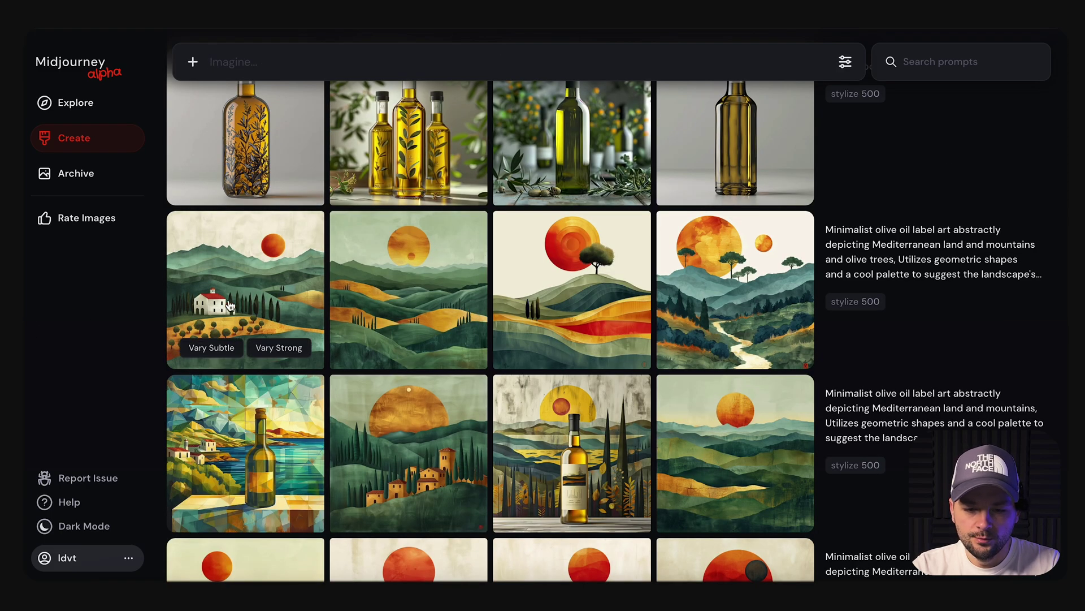
click(857, 350)
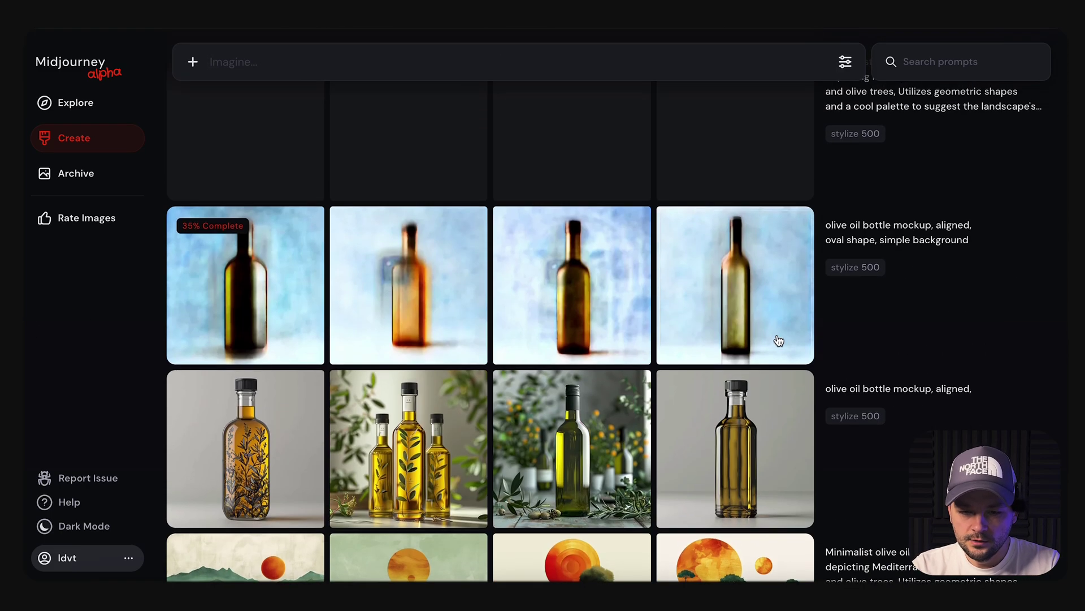
scroll(561, 377, down, 5)
scroll(562, 378, up, 10)
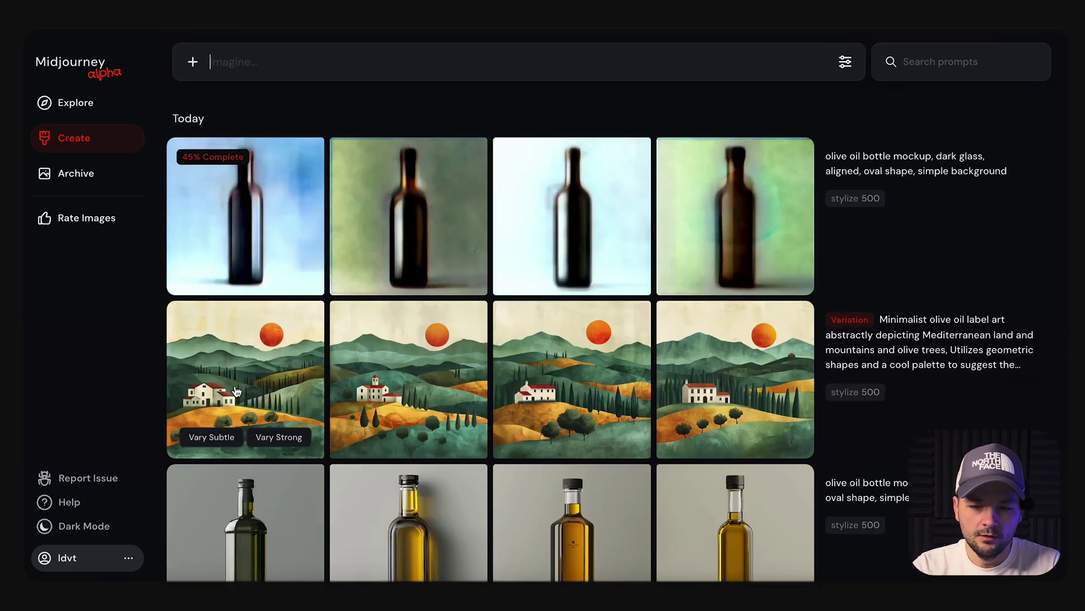
click(249, 373)
click(914, 370)
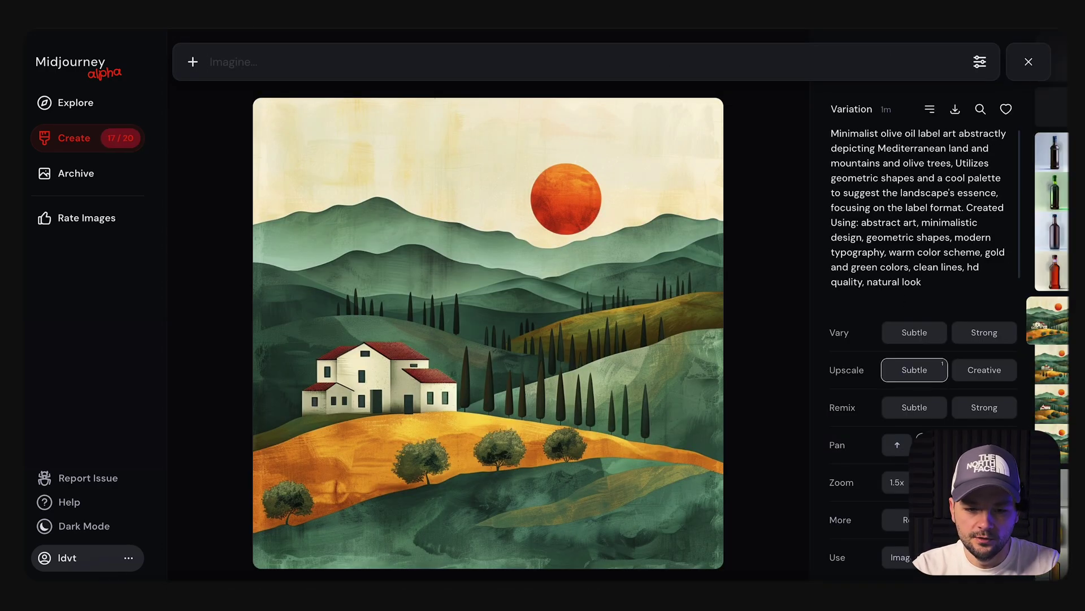
scroll(749, 402, down, 1)
click(748, 402)
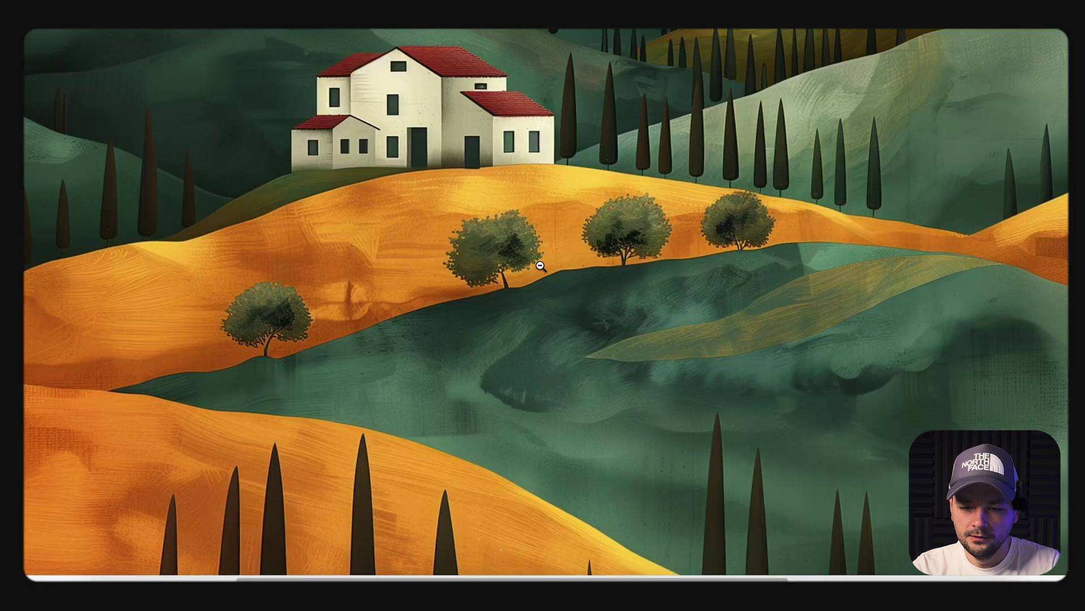
click(540, 265)
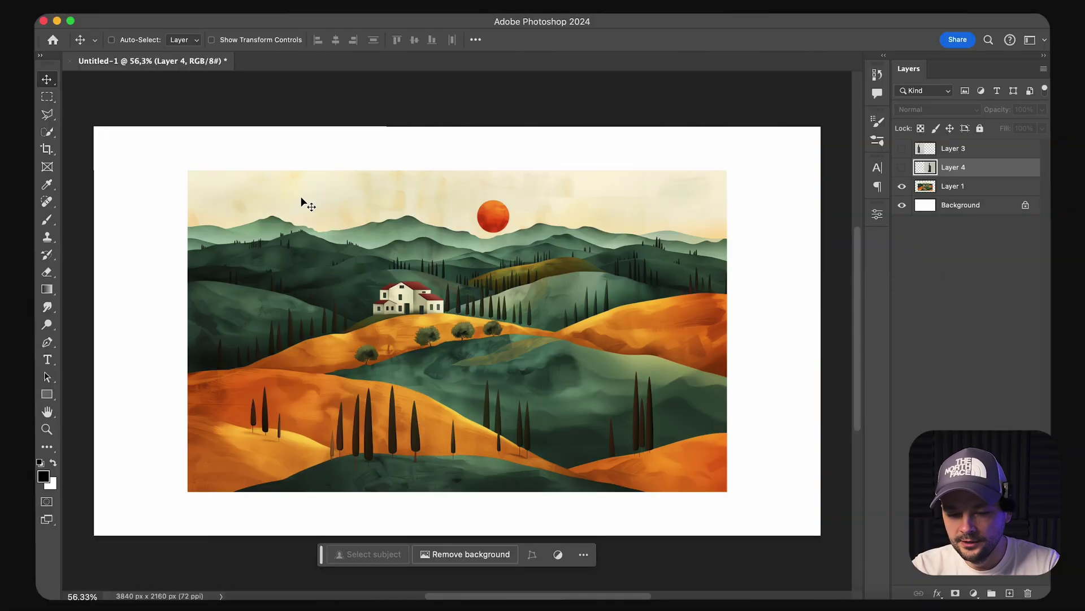
Step: Show Layers 4 and 3 and copy only the cork onto its own layer
click(903, 168)
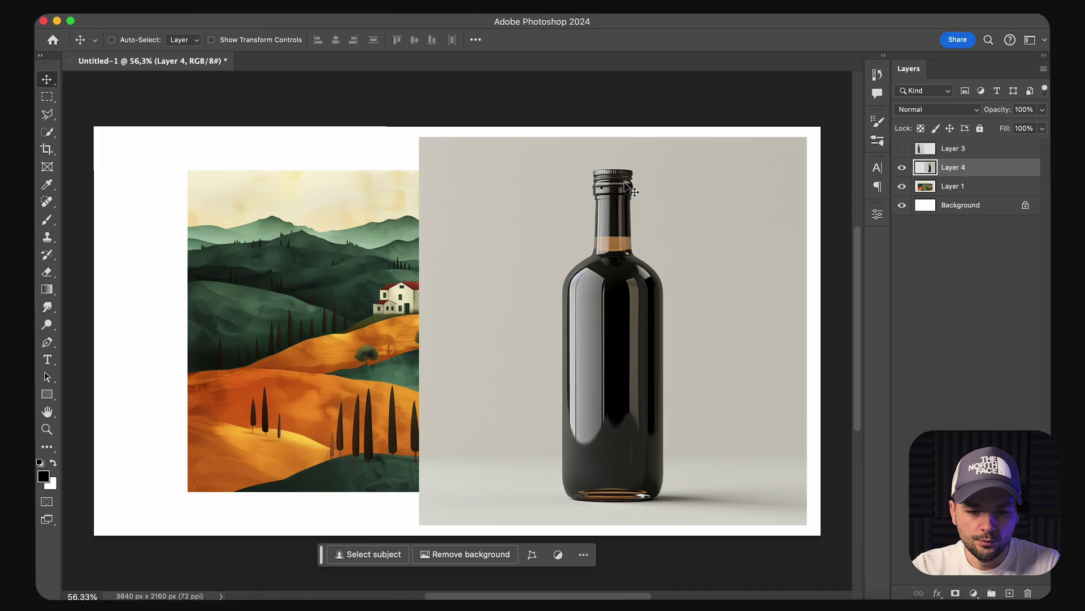
click(903, 149)
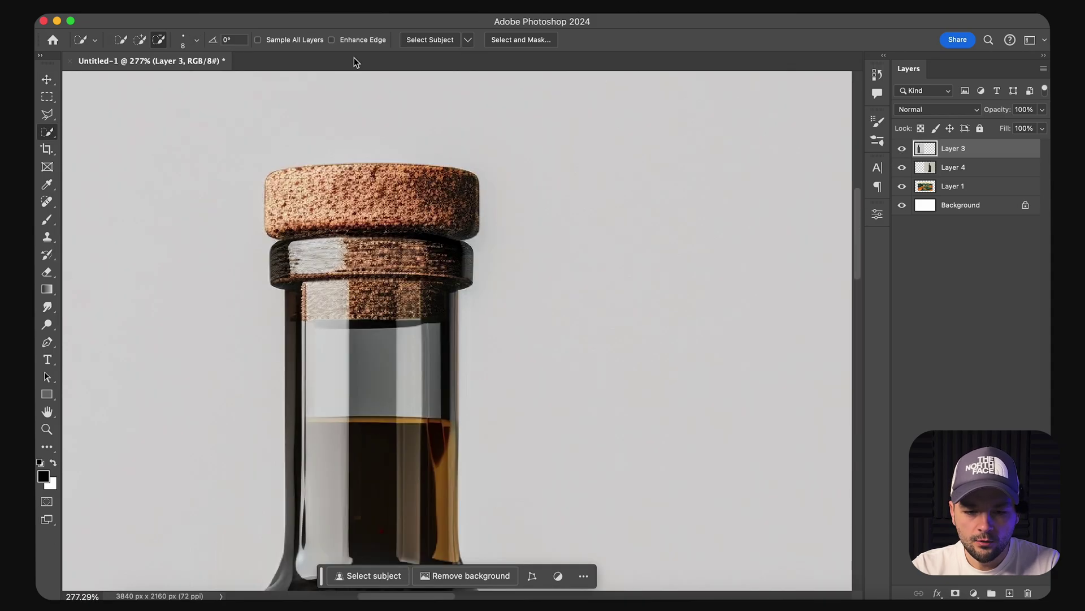
click(431, 40)
key(m)
scroll(490, 195, right, 3)
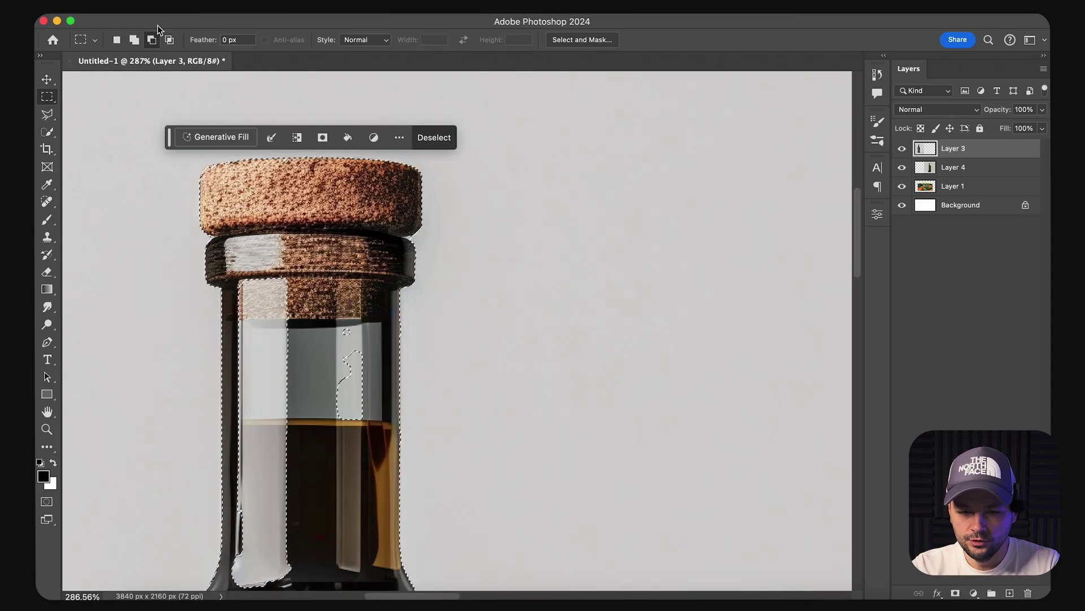
drag(122, 99, 490, 195)
drag(577, 243, 579, 244)
key(ctrl+j)
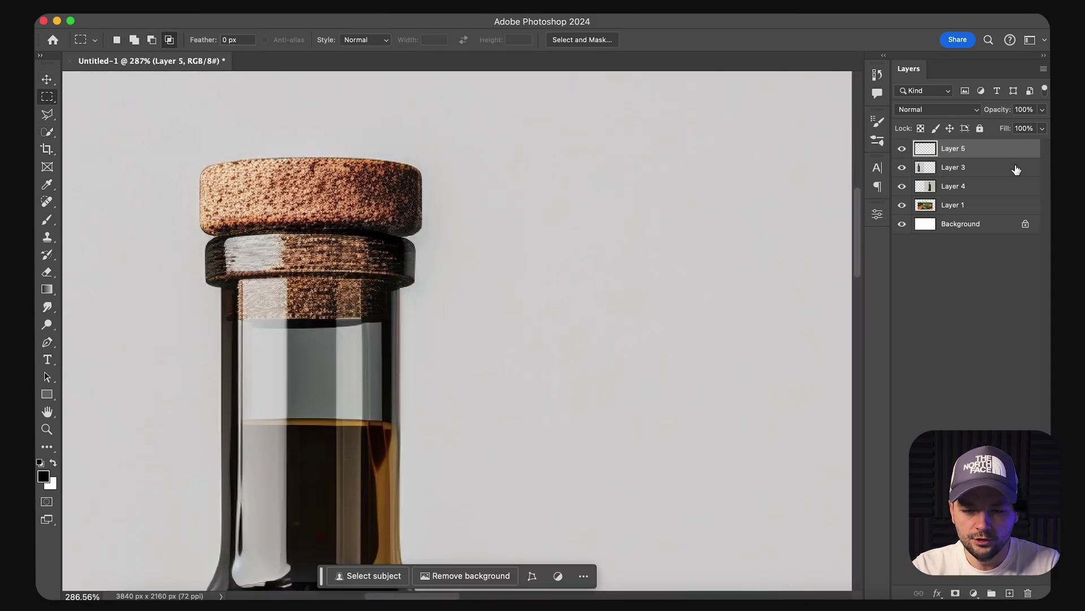
Step: Delete the original cork-topped bottle layer and scale the cork onto the dark bottle's neck
click(1013, 170)
key(Delete)
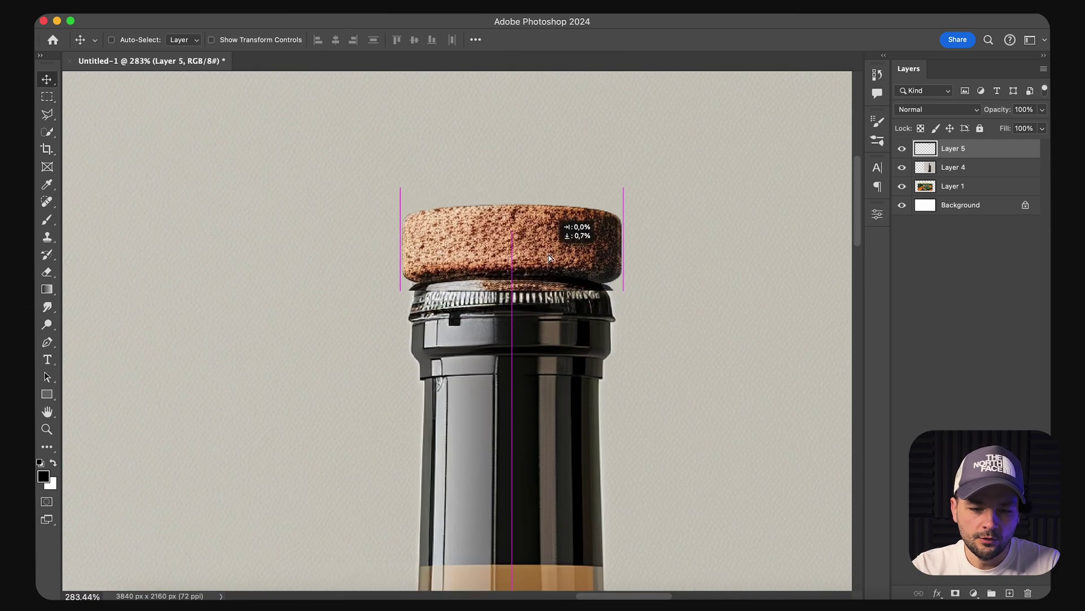
drag(565, 230, 572, 240)
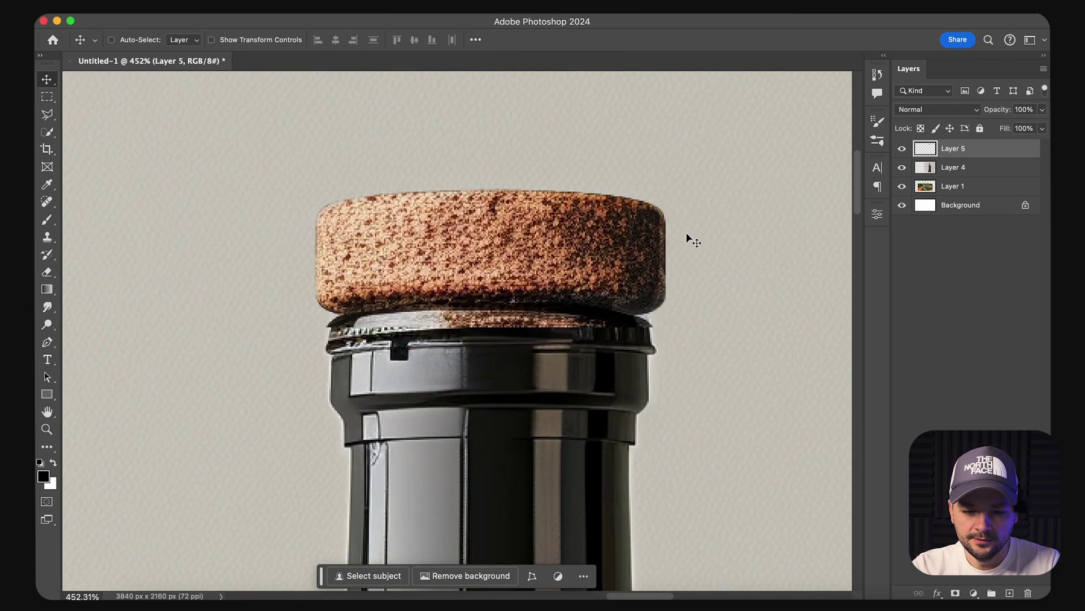
key(ctrl+t)
drag(666, 189, 672, 167)
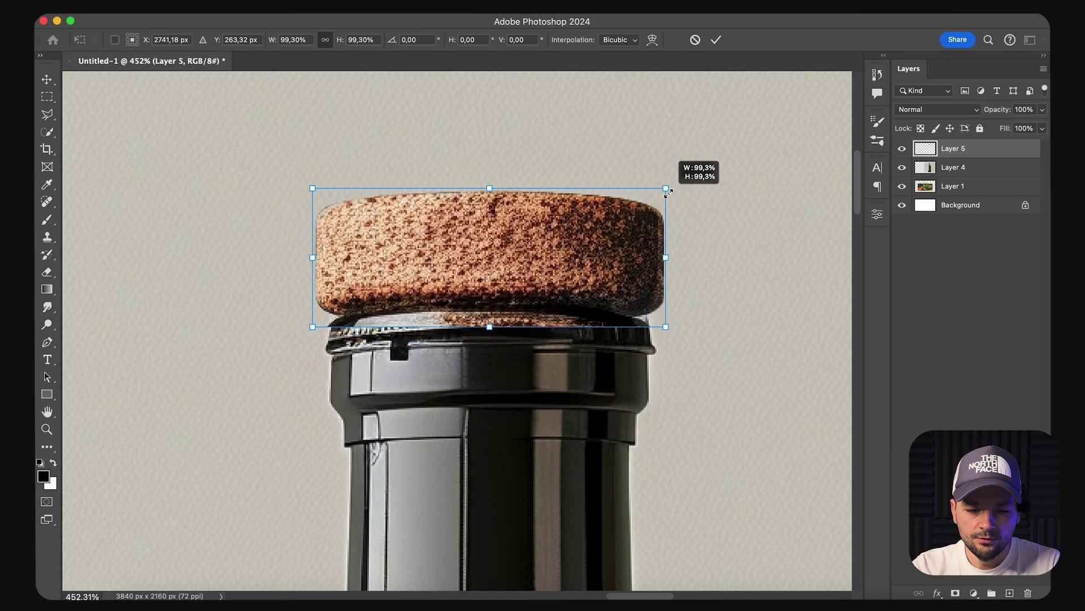
Step: Fine-tune the cork width, then select the dark bottle and mask out its background
mouse_move(315, 190)
mouse_down()
mouse_move(319, 170)
mouse_move(311, 189)
mouse_up()
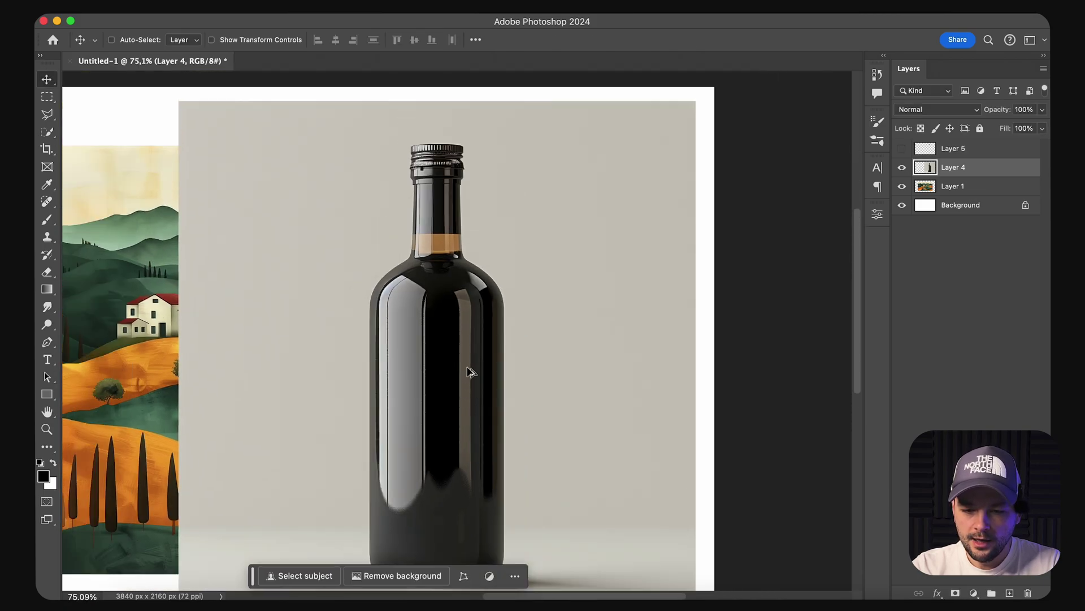
scroll(471, 372, down, 2)
key(w)
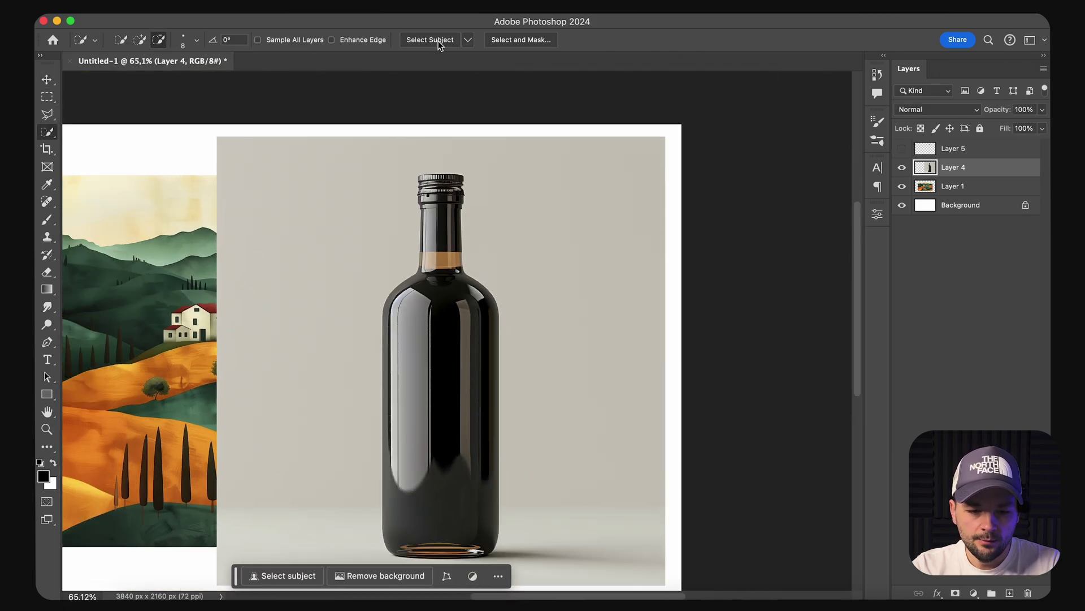
click(429, 39)
click(955, 592)
scroll(458, 133, up, 5)
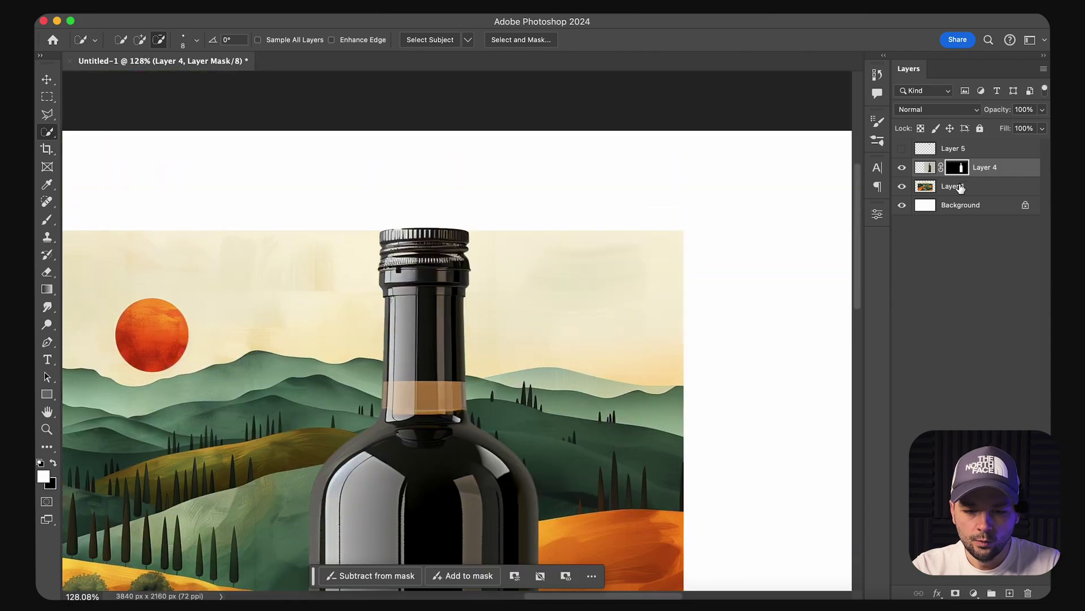
Step: Apply the bottle's layer mask, hide the landscape, and Generative Fill the cork-neck join
right_click(961, 165)
click(905, 197)
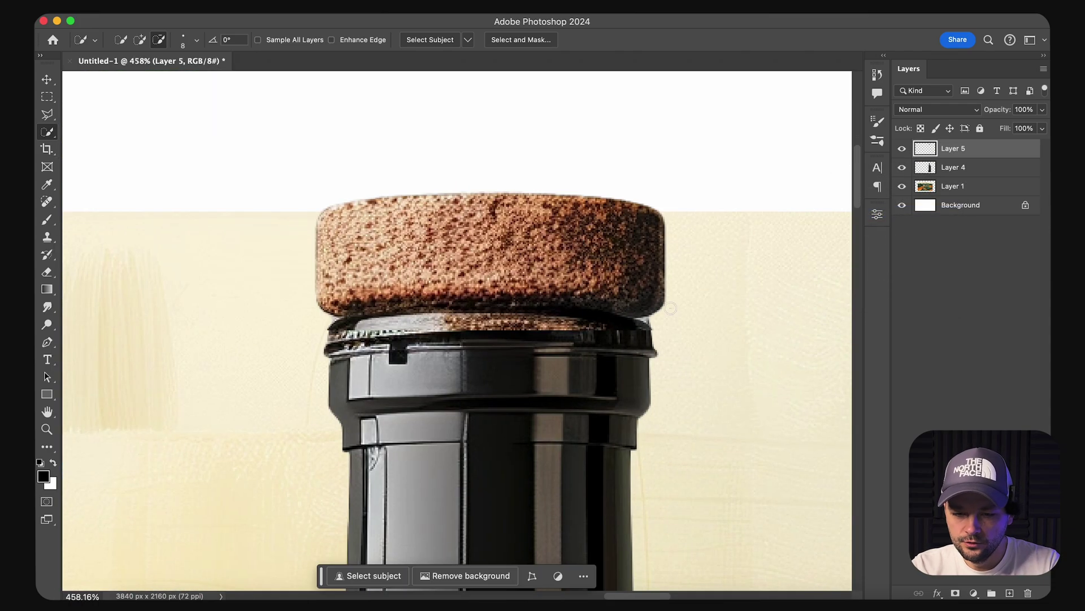
click(902, 186)
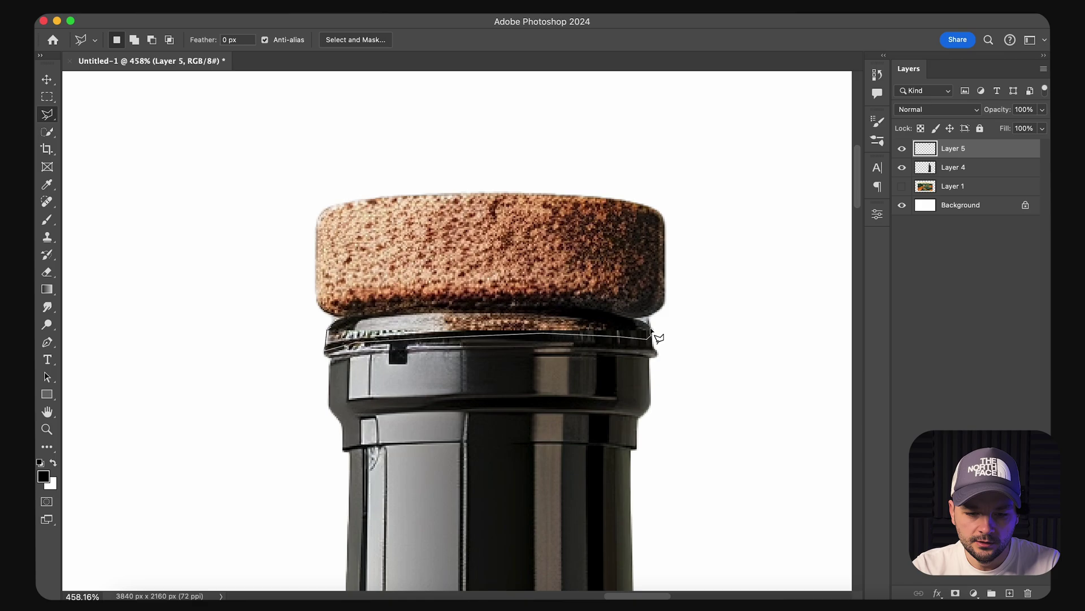
click(398, 370)
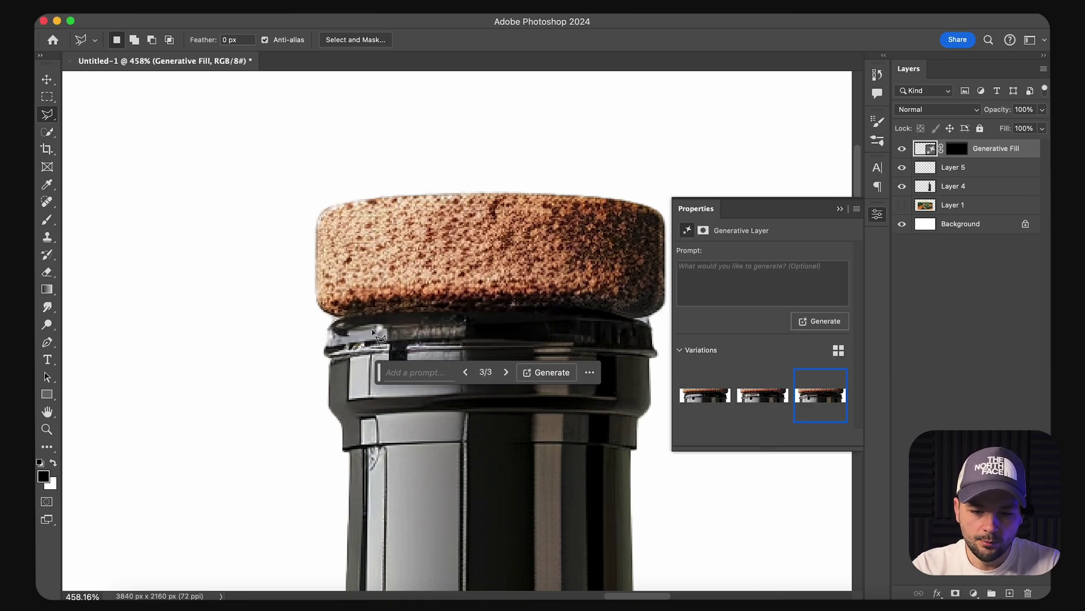
scroll(473, 169, down, 5)
scroll(473, 170, up, 2)
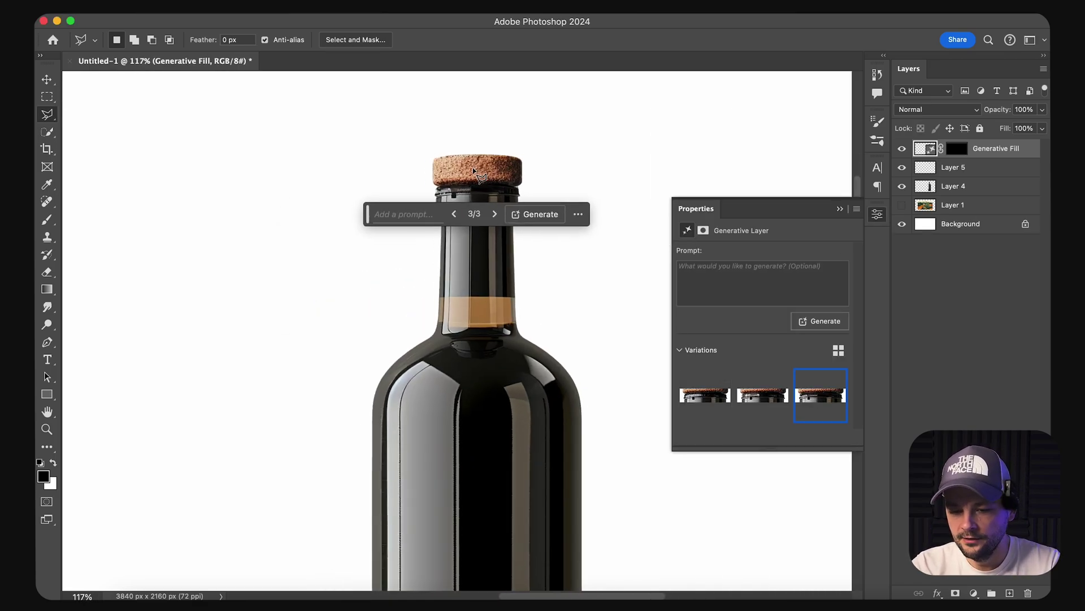
scroll(480, 180, down, 2)
Step: Merge the cork, fill and bottle layers into one and move the bottle left
shift+click(971, 186)
key(super+e)
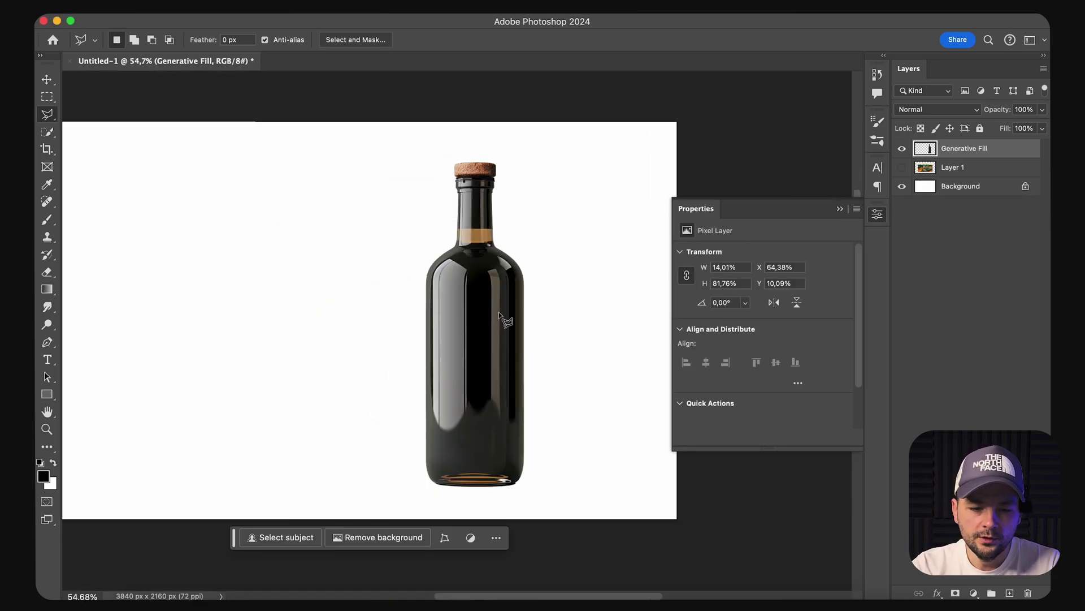
key(v)
drag(509, 283, 402, 283)
scroll(356, 170, up, 2)
scroll(357, 170, up, 6)
scroll(356, 169, down, 5)
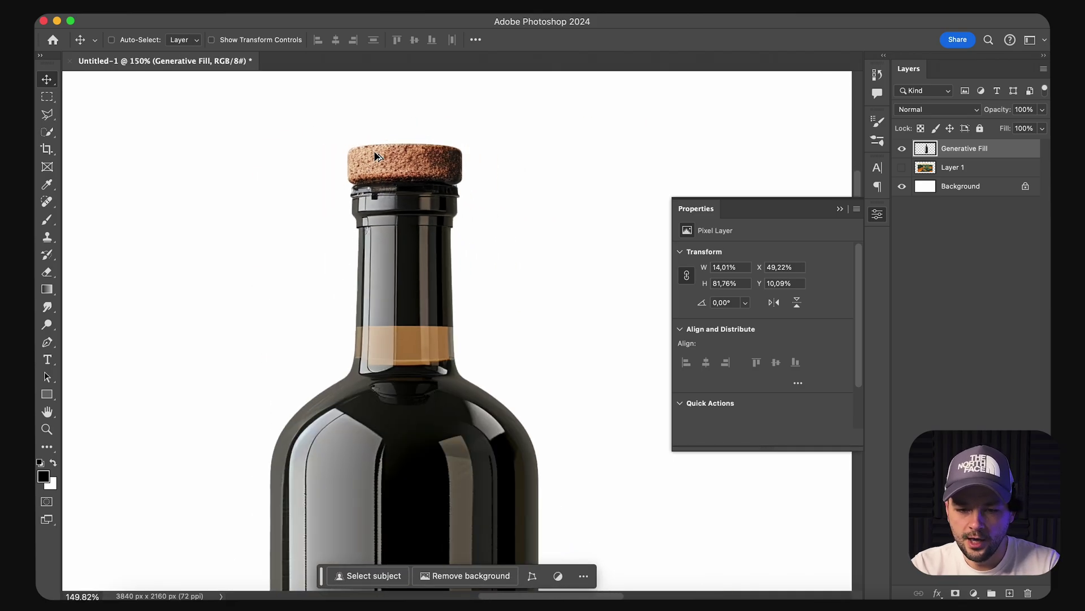
drag(394, 218, 450, 194)
scroll(576, 181, down, 3)
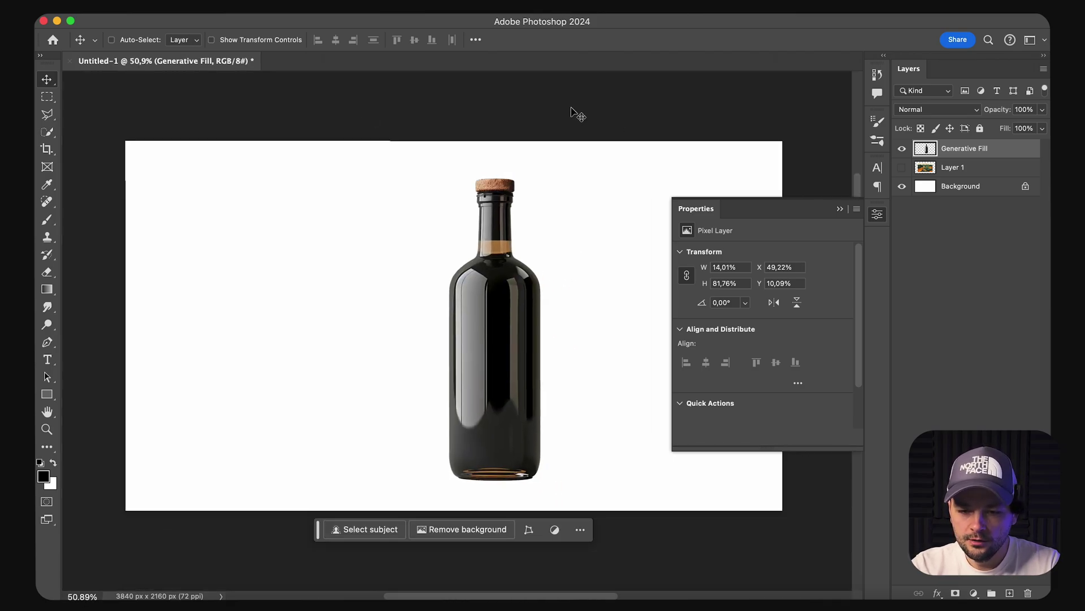
drag(525, 317, 485, 320)
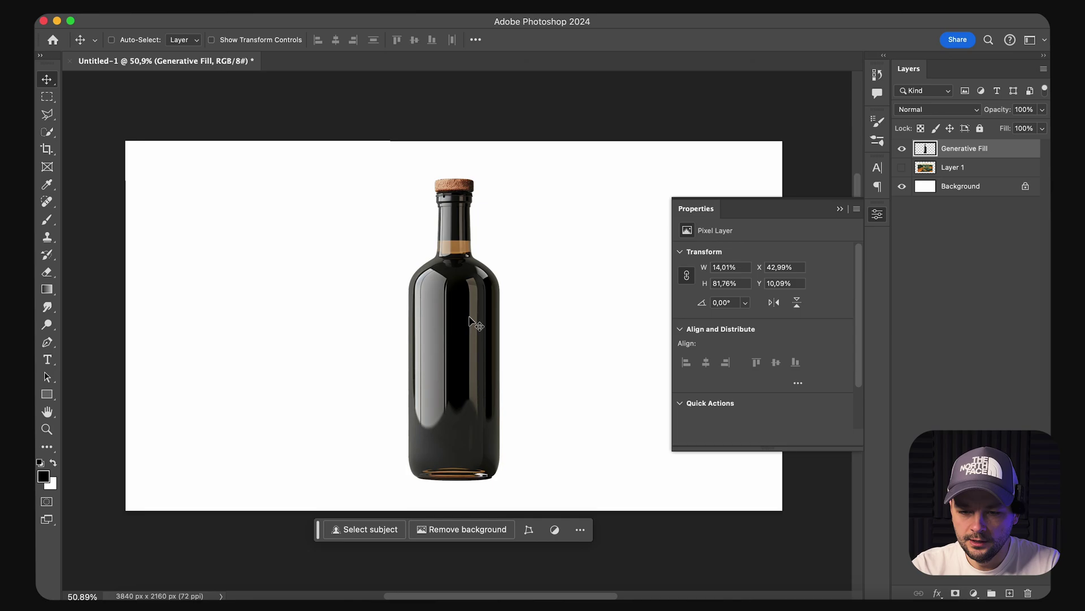
Step: Add a label layer on the bottle body and shrink the landscape to fit it
click(901, 168)
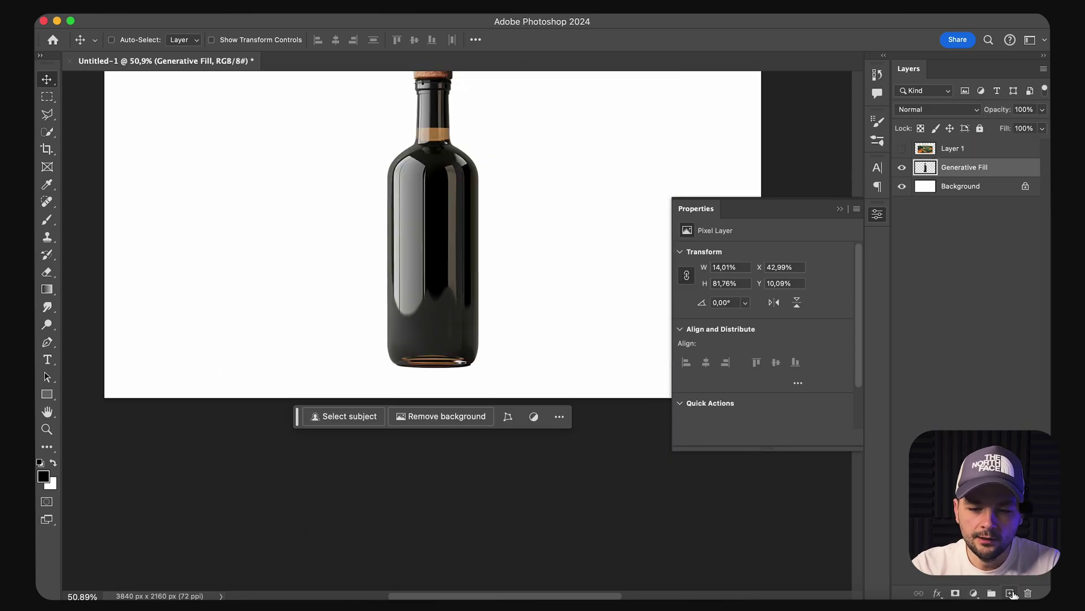
click(1011, 593)
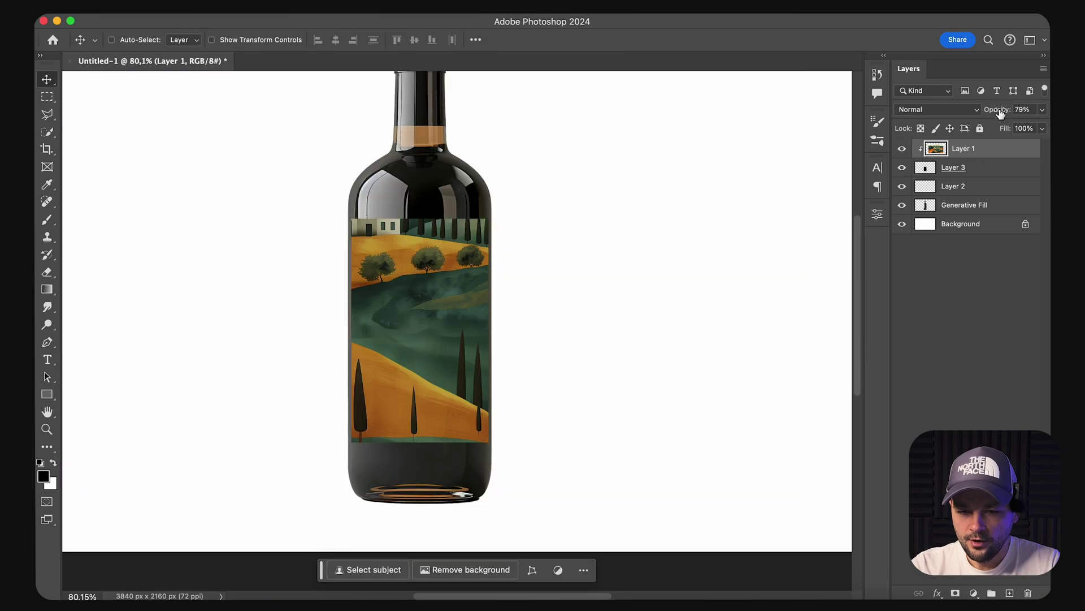
drag(477, 337, 477, 422)
scroll(778, 204, down, 2)
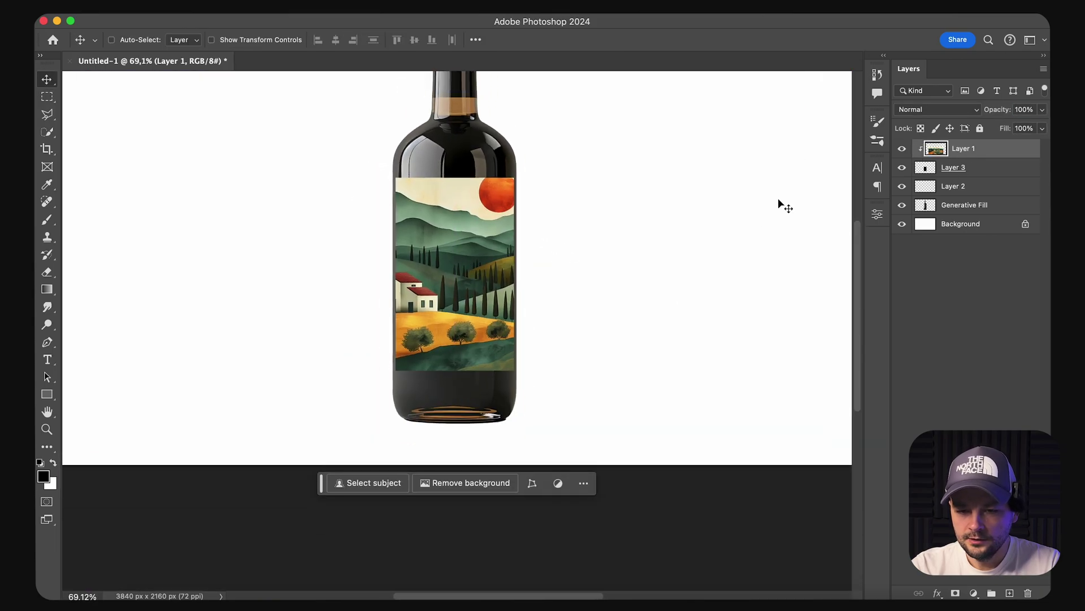
key(super+t)
drag(732, 136, 734, 180)
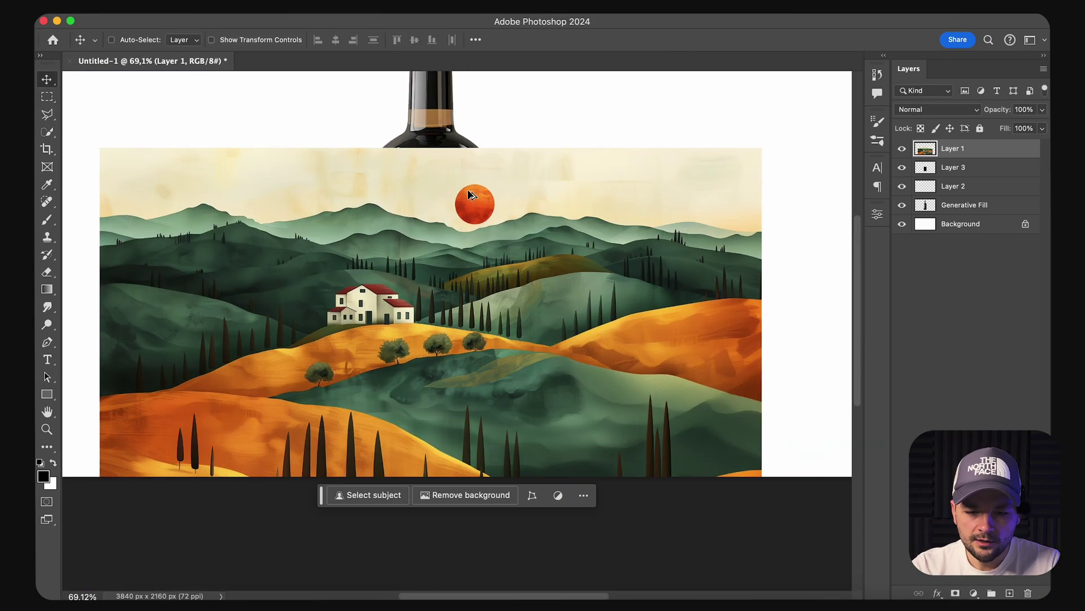
Step: Copy the sun onto its own layer and Generative Fill sky over the original sun
scroll(485, 220, up, 5)
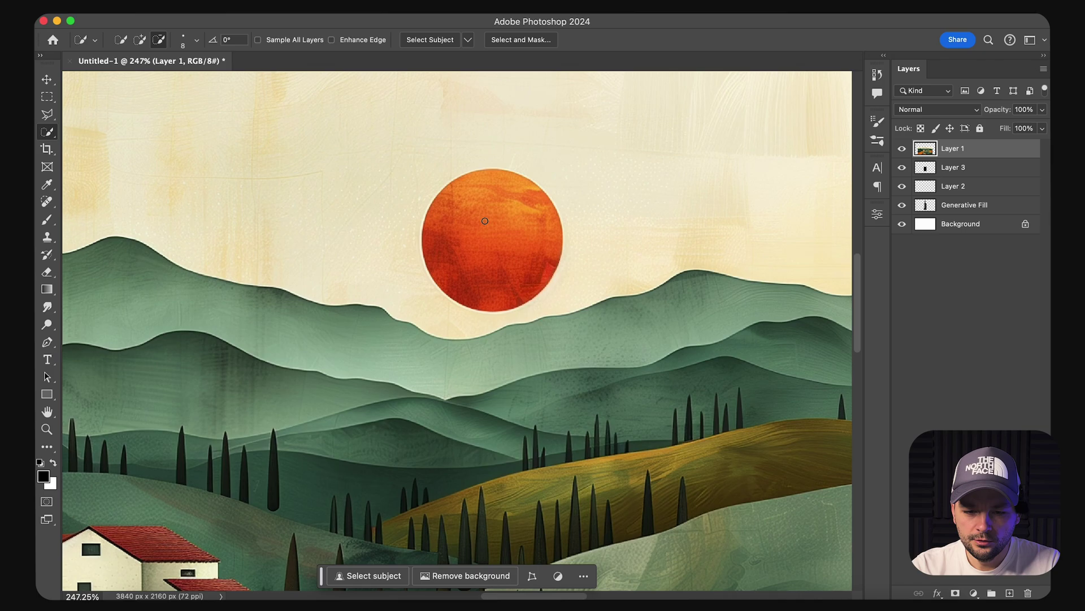
key(super+j)
drag(493, 241, 274, 167)
key(l)
click(457, 160)
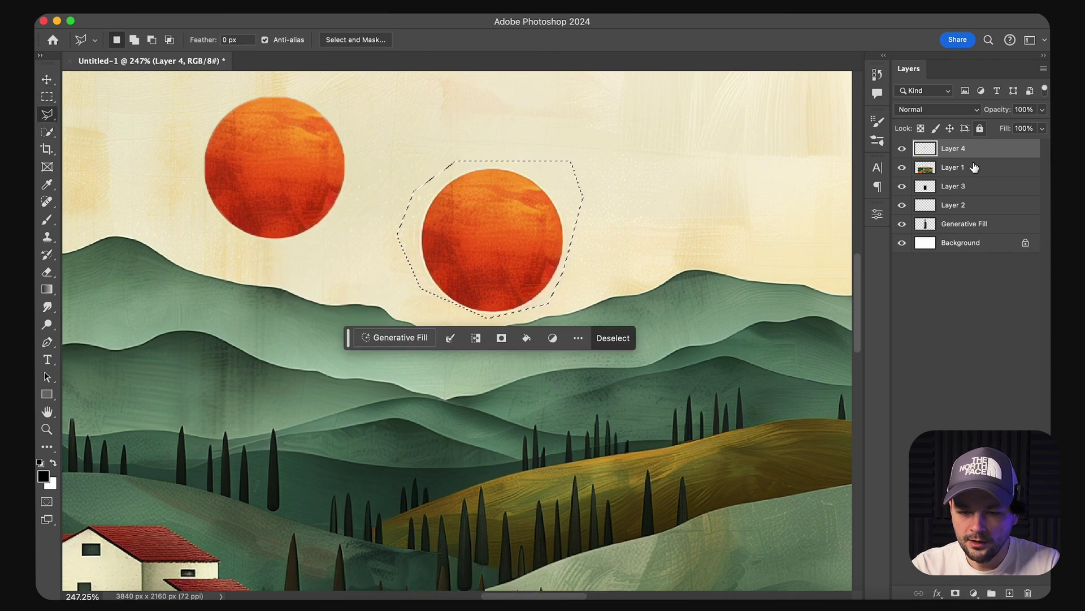
click(974, 167)
click(394, 338)
click(565, 338)
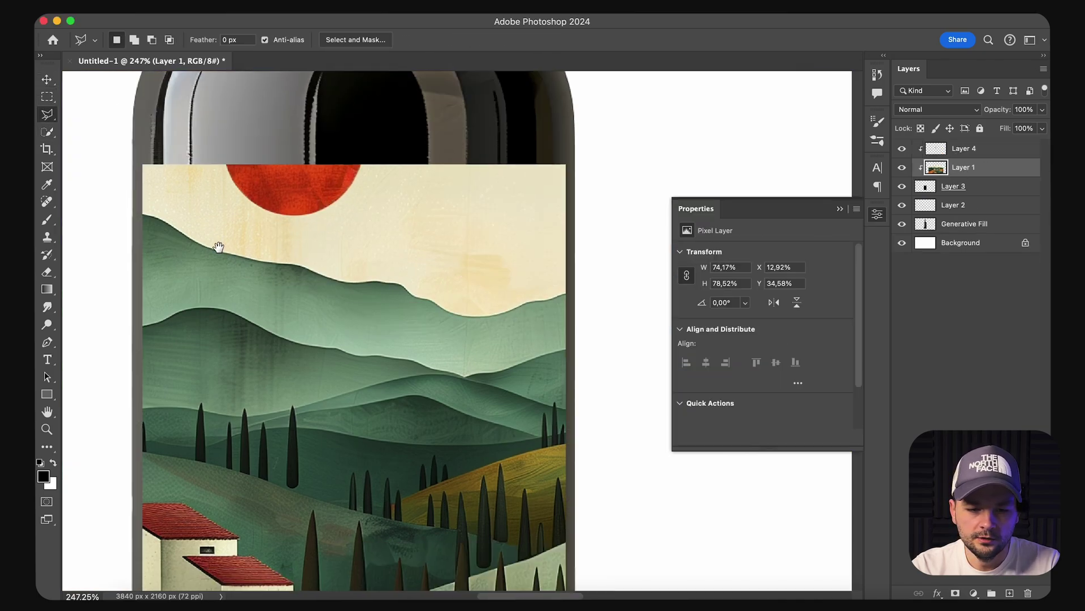
Step: Reposition the landscape slightly within the bottle label
scroll(218, 243, down, 3)
scroll(461, 424, down, 2)
key(super+t)
drag(405, 388, 404, 400)
drag(439, 363, 441, 351)
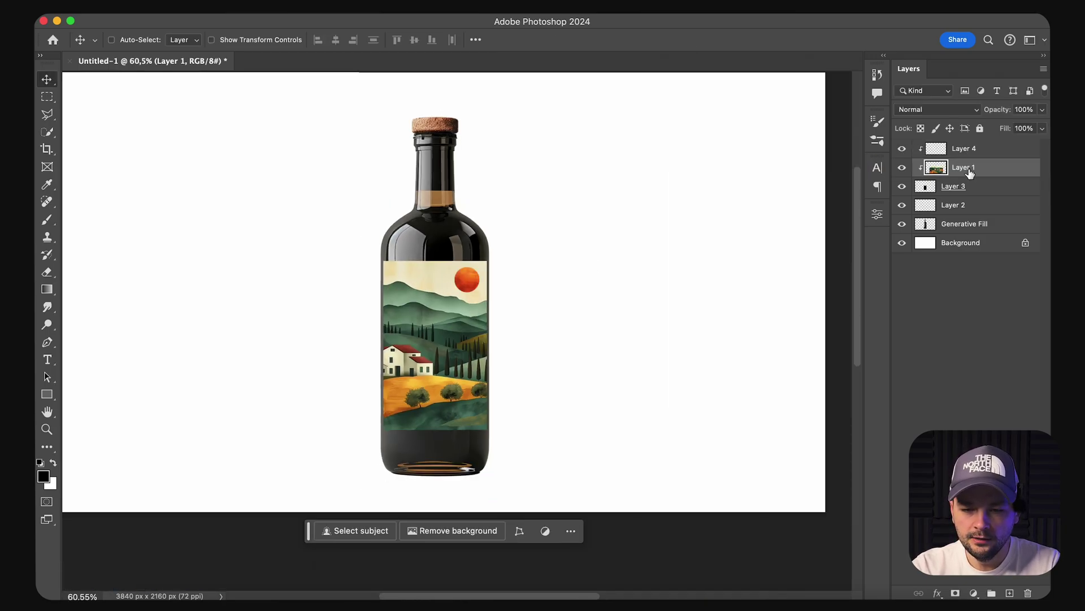
Step: Duplicate the landscape below the bottle and move the unclipped sun to the upper right
drag(969, 172, 955, 243)
click(954, 148)
key(super+alt+g)
drag(447, 282, 627, 199)
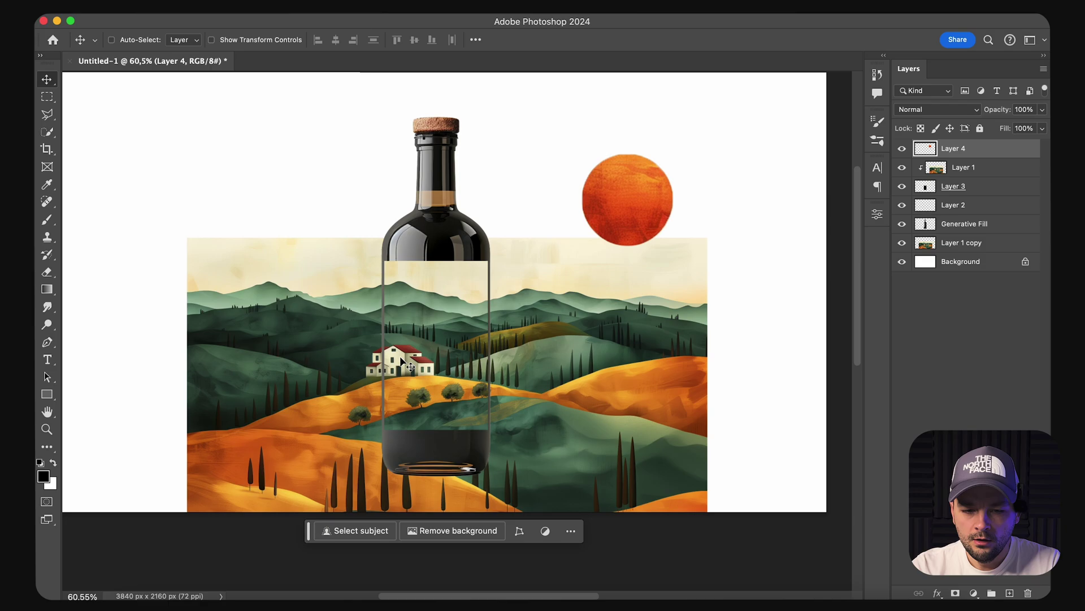
scroll(402, 362, down, 3)
Step: Hide the other layers and select the empty area around the landscape copy
click(961, 242)
drag(902, 223, 903, 186)
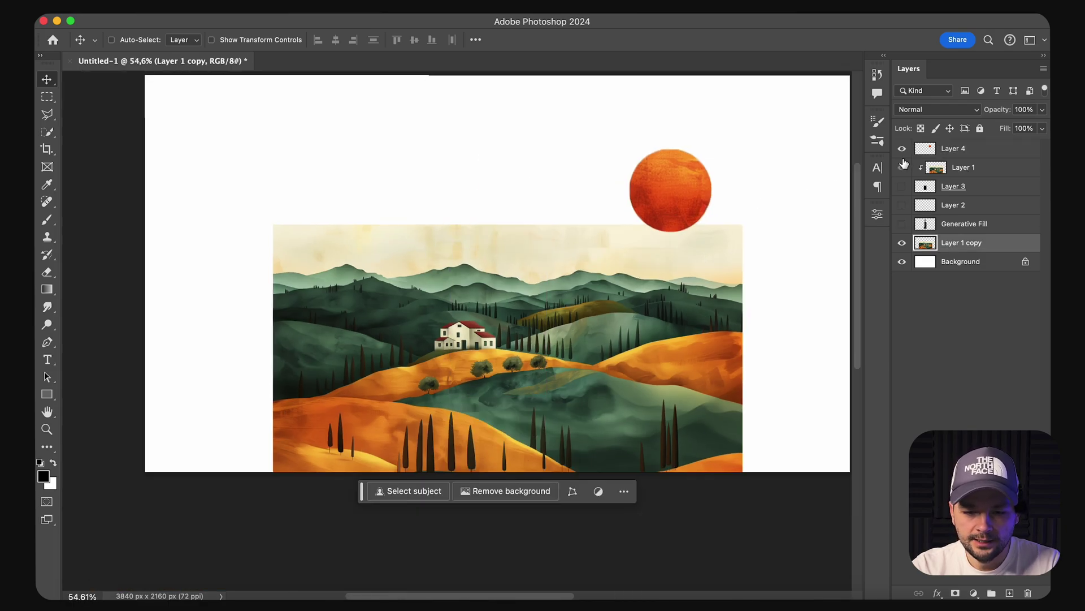
click(902, 148)
key(m)
super+click(925, 243)
key(super+shift+i)
Step: Generative Fill the empty edges and move the landscape copy above the label mask
click(218, 460)
scroll(453, 283, left, 5)
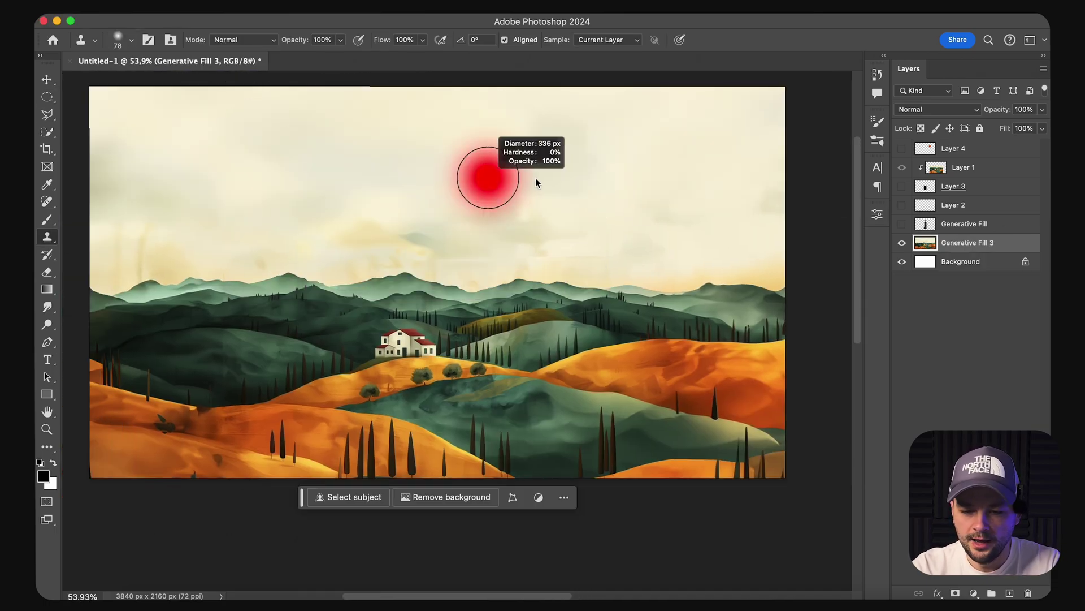
scroll(341, 242, left, 3)
key(ctrl+j)
drag(967, 243, 969, 180)
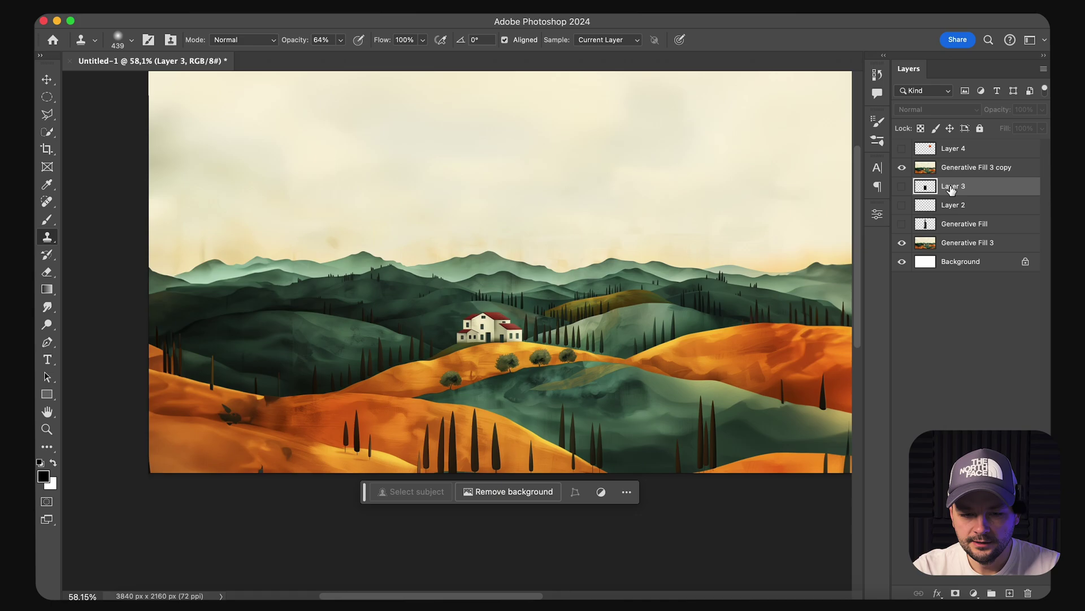
Step: Show and select the bottle layer, then move the sun slightly left in the sky
alt+click(928, 176)
click(902, 204)
click(953, 206)
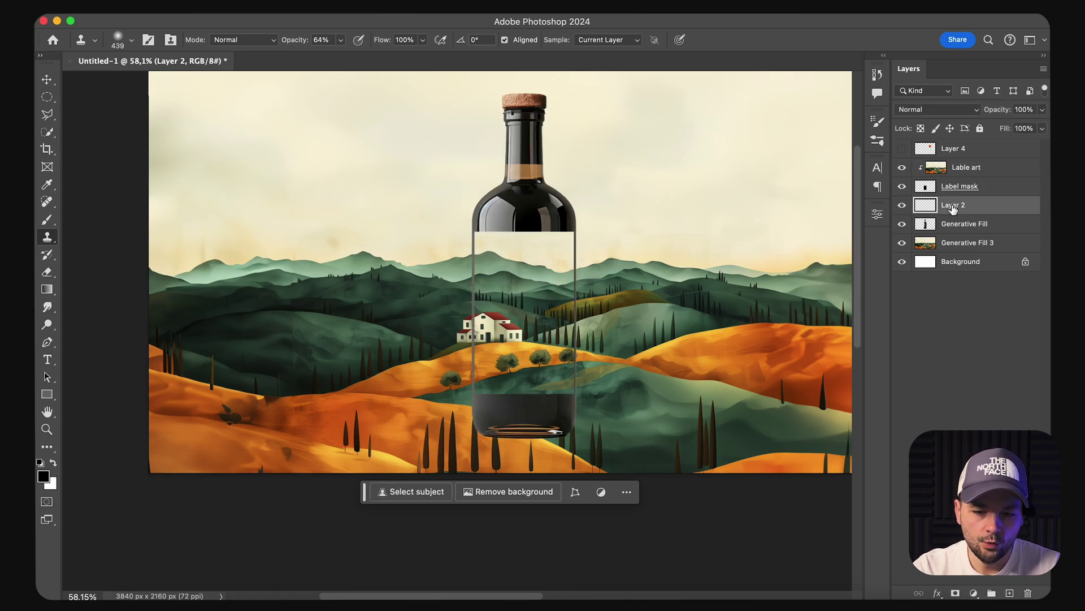
click(936, 148)
key(v)
drag(732, 184, 659, 202)
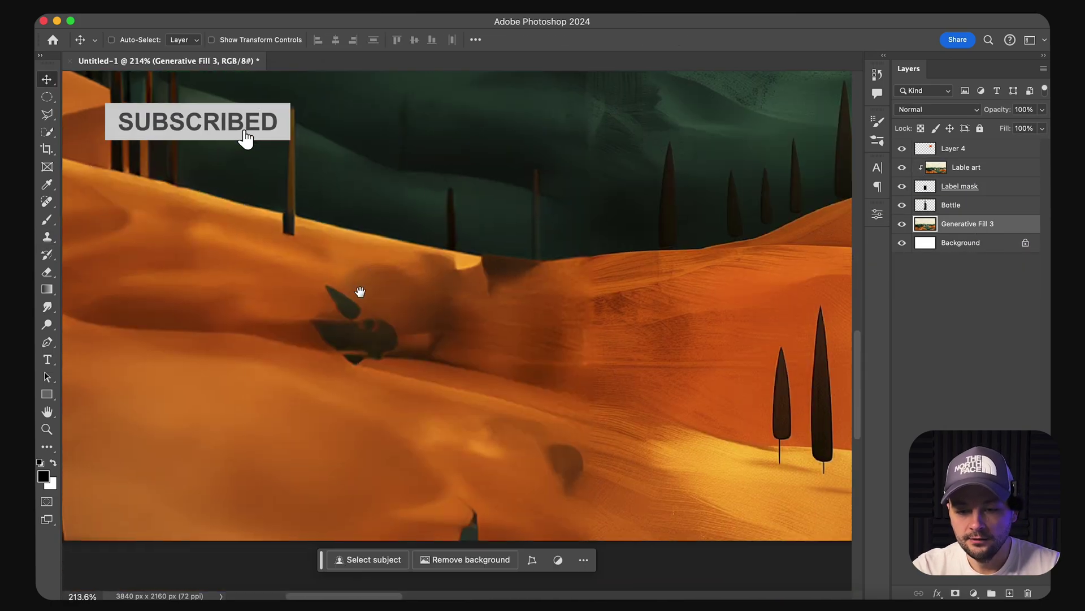
Step: Outline an area of the hills and hide the sun, label and bottle layers
click(275, 298)
click(324, 262)
click(420, 309)
click(412, 363)
click(296, 357)
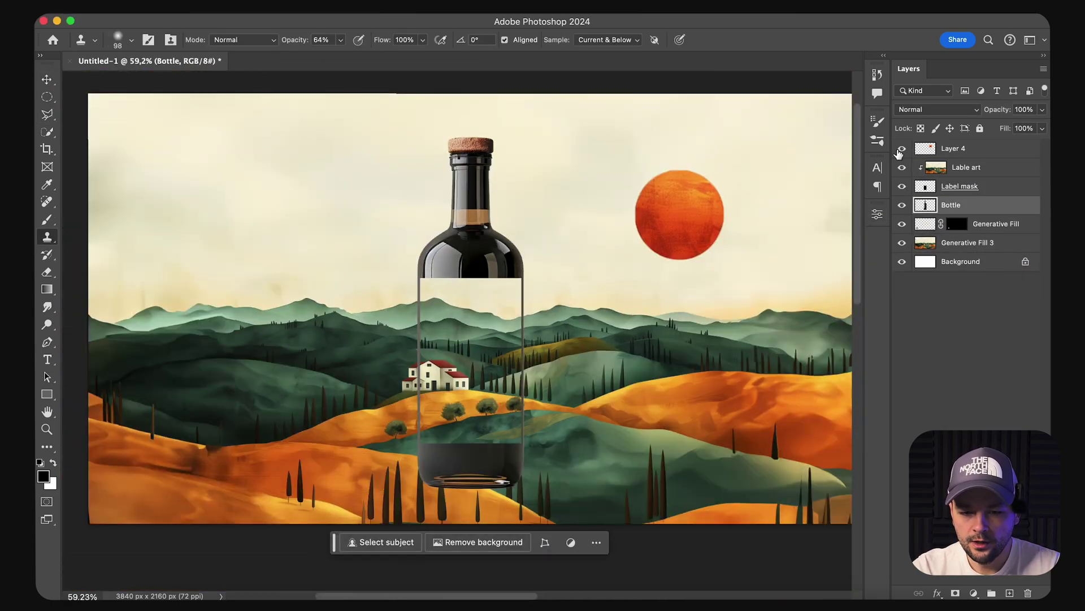
drag(902, 148, 902, 204)
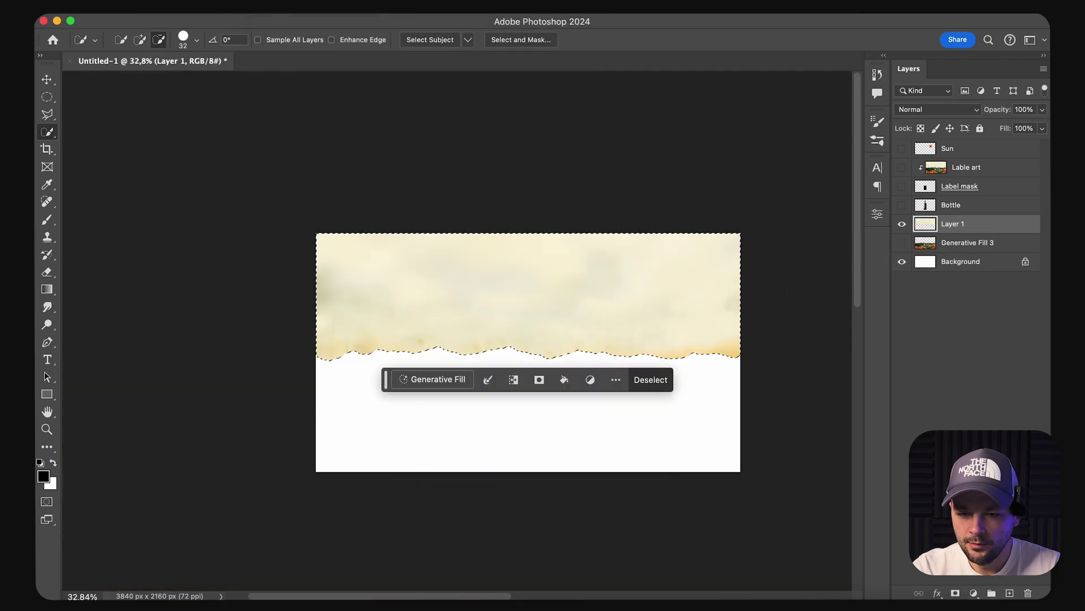
Step: Try Generative Fill and then Content-Aware Fill on the selected sky area, discarding both
click(334, 7)
mouse_move(358, 207)
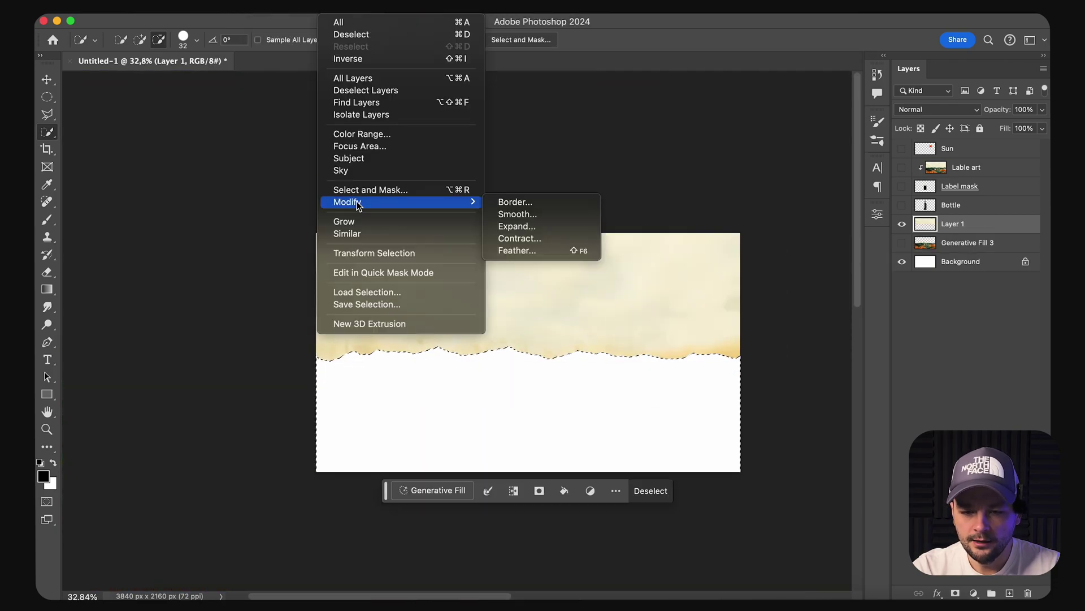
key(Escape)
key(Return)
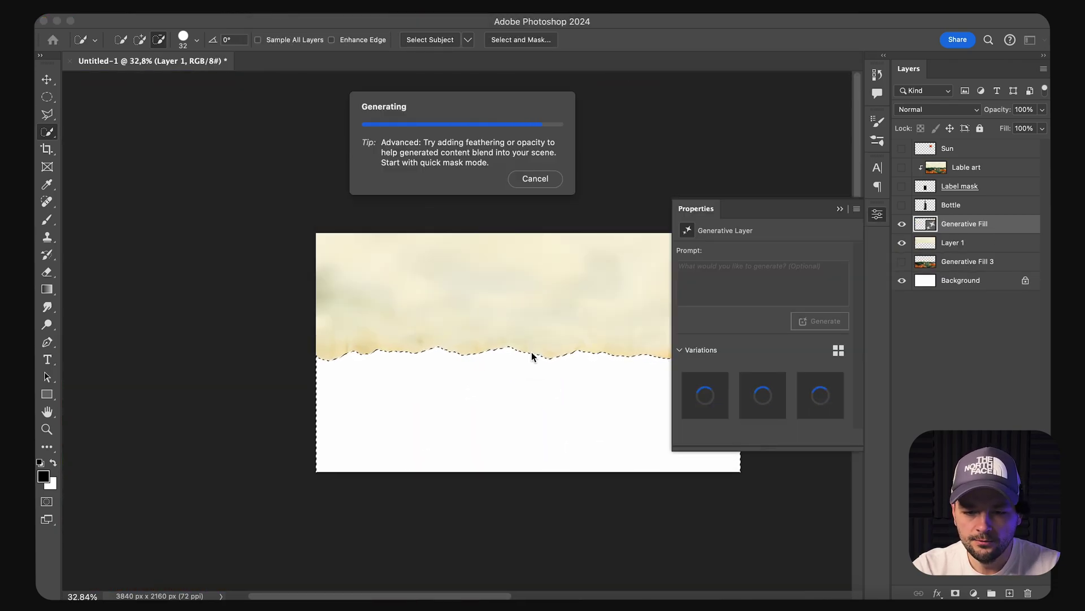
key(Delete)
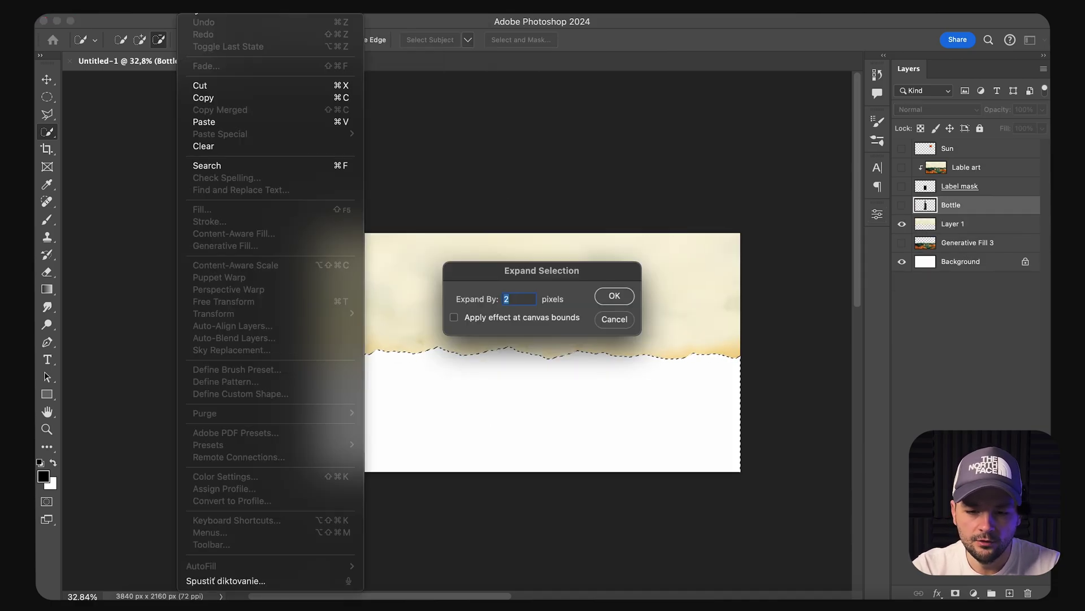
click(316, 230)
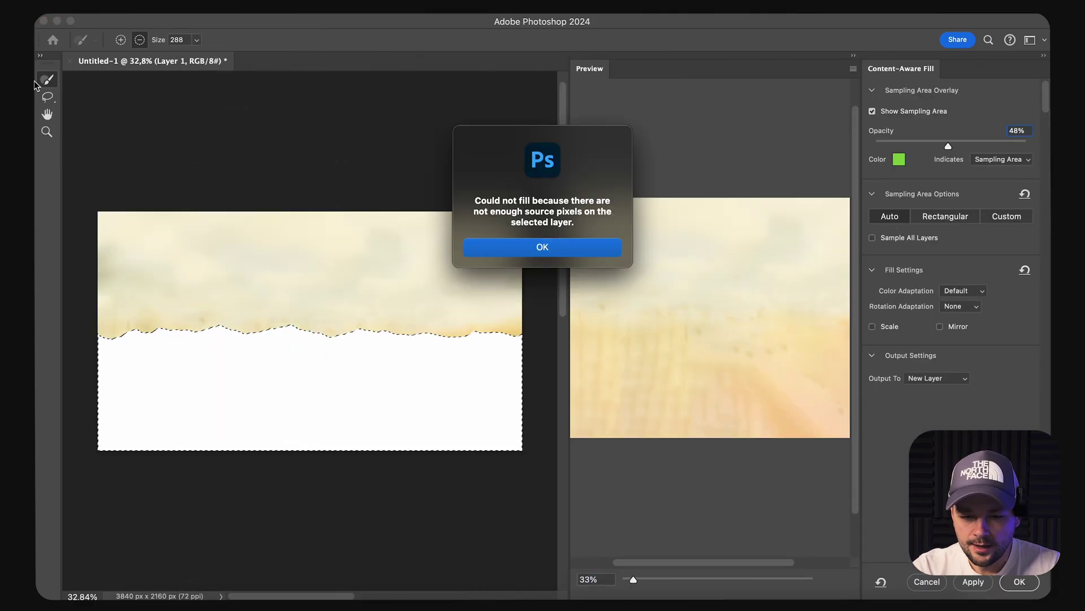
key(Return)
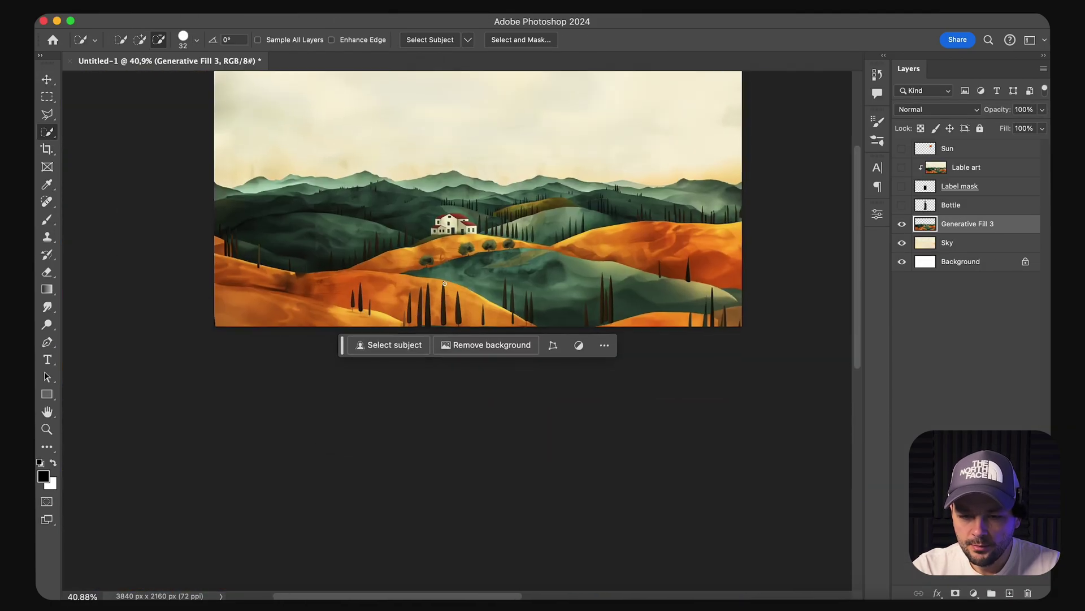
Step: Extend the lasso selection of the back hills around the cypress tree trunk
scroll(445, 283, up, 3)
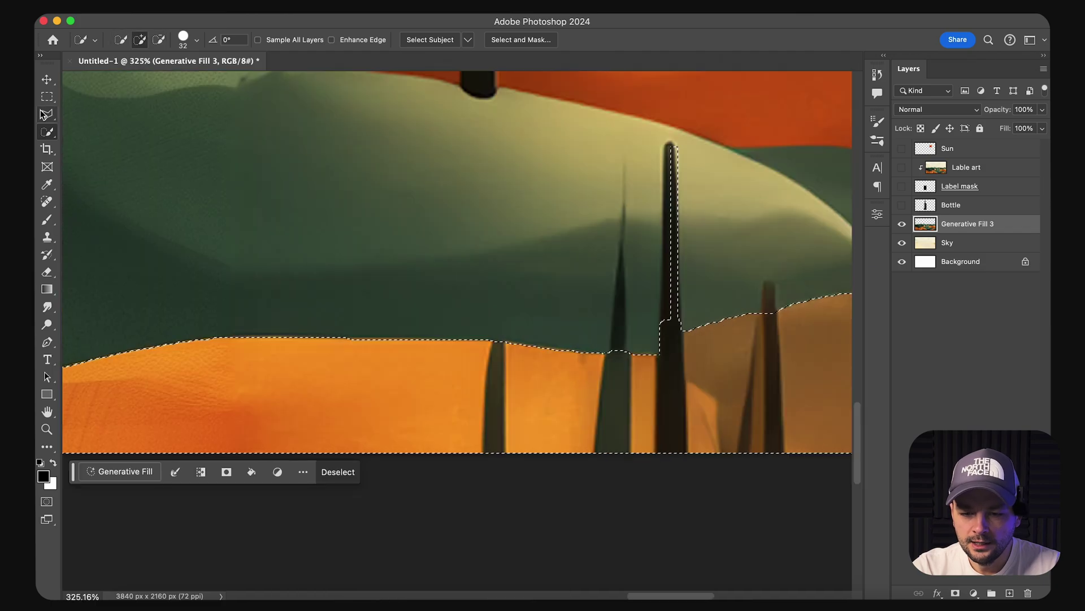
click(48, 114)
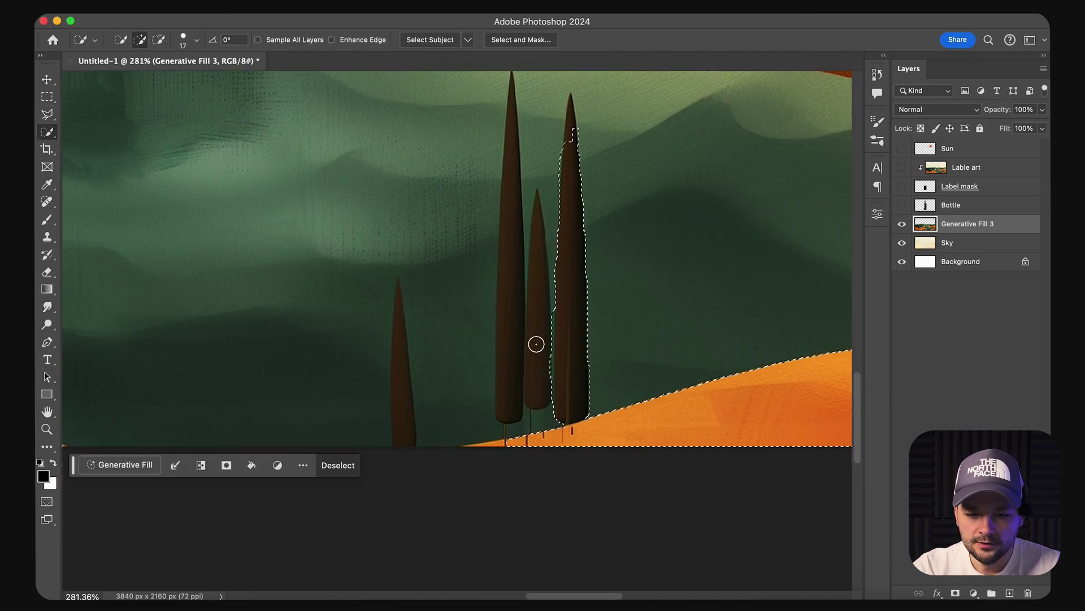
key(l)
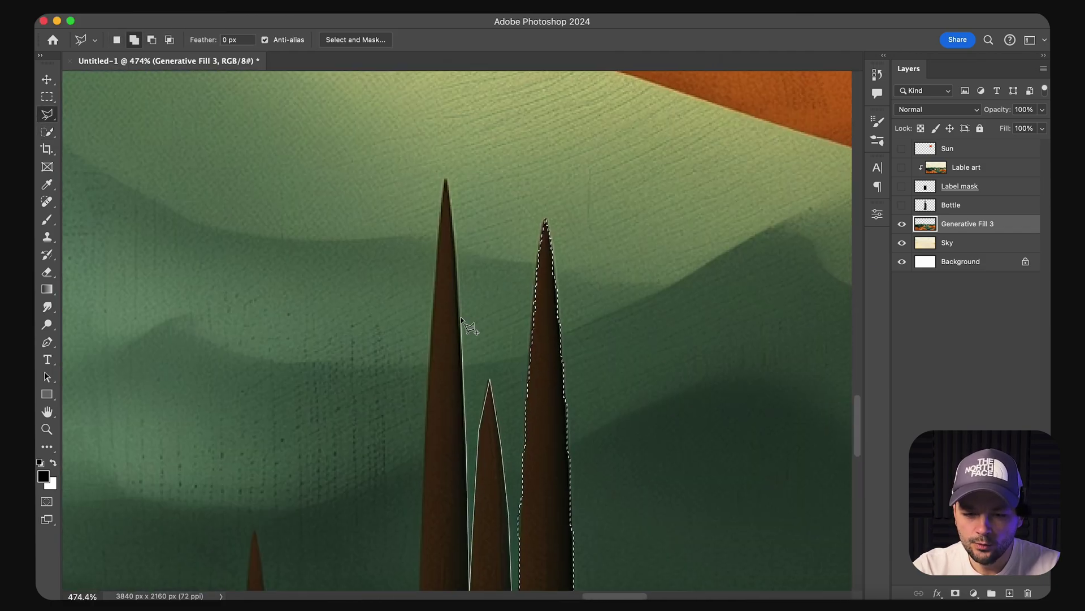
click(496, 428)
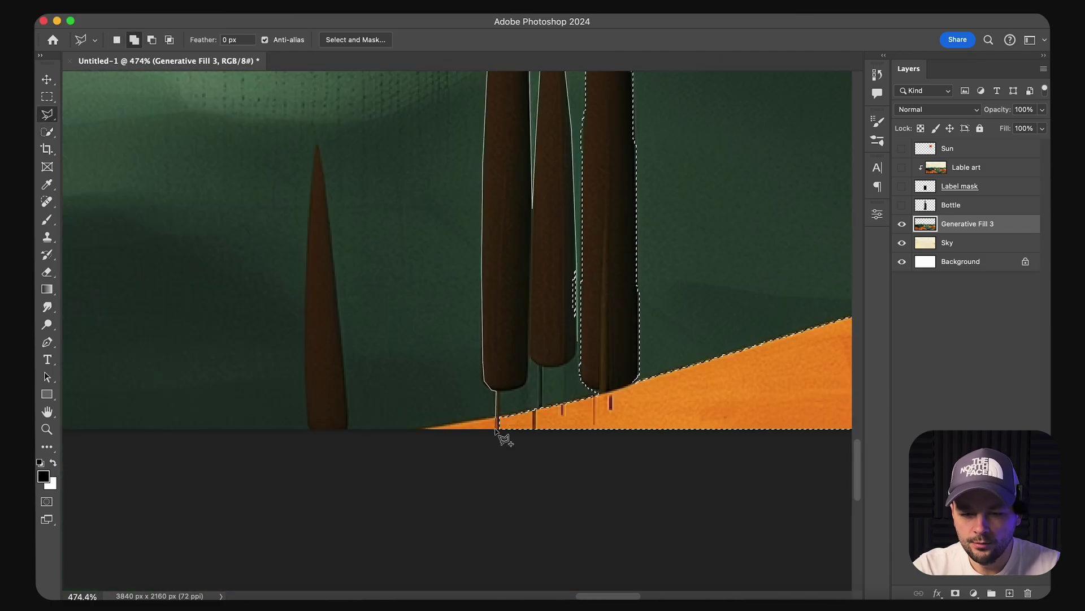
scroll(577, 343, down, 5)
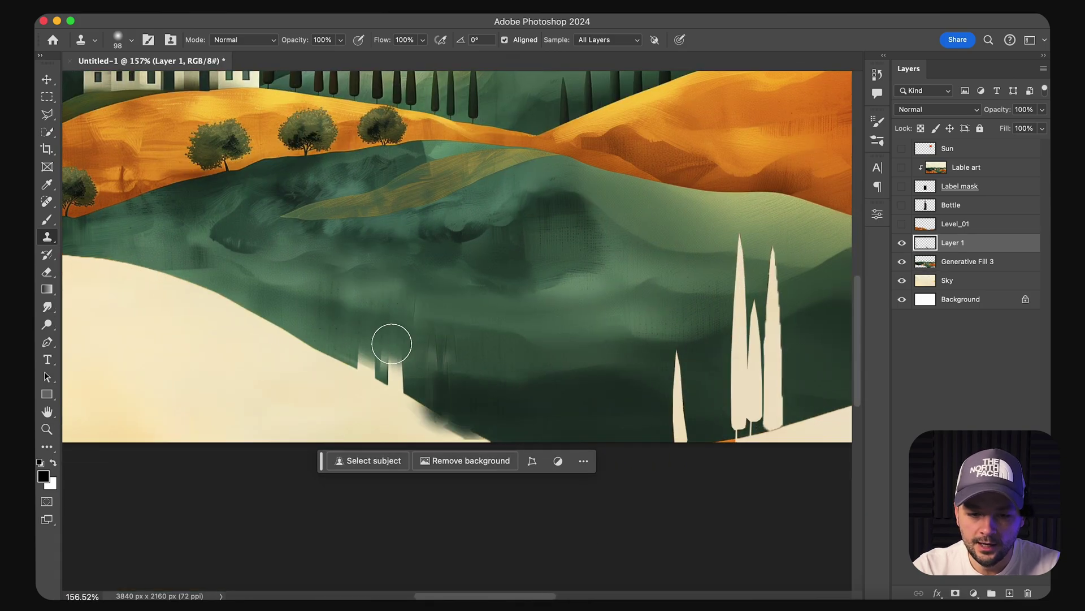
Step: Bring the Level_01 to Level_04 hill layers into view in the Layers panel
scroll(392, 343, right, 5)
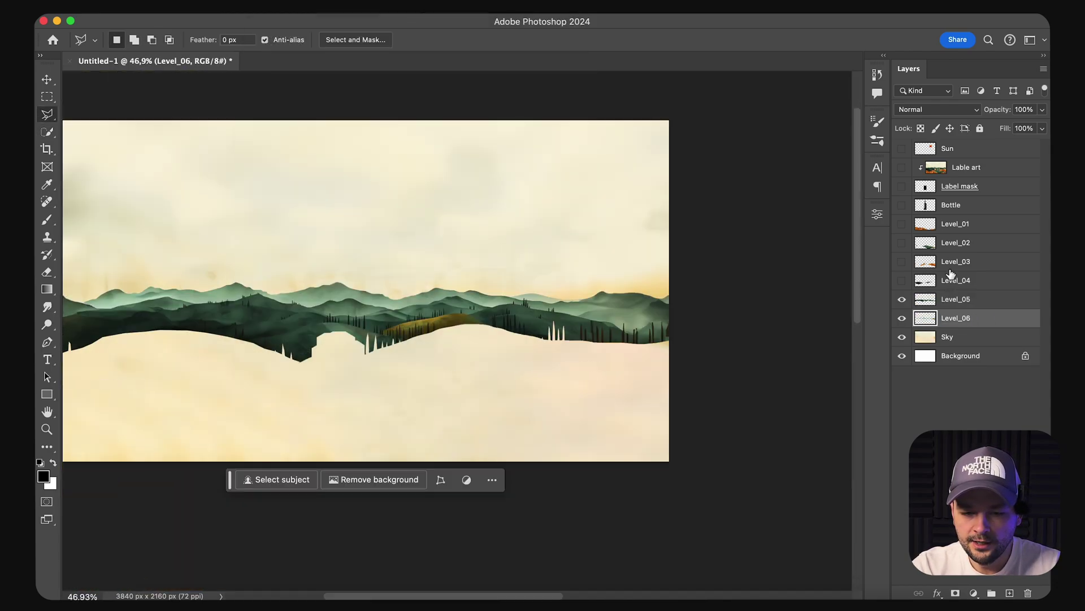
drag(902, 224, 902, 281)
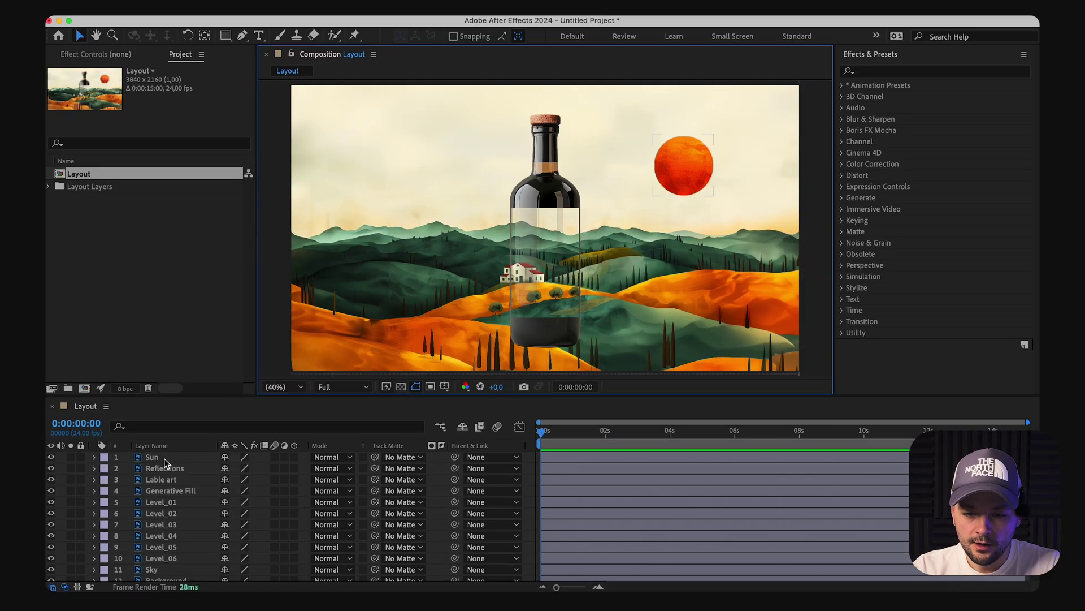
Step: Hide the reflections, label and bottle layers, add a null object, and show sun and hill Position
drag(164, 462, 69, 491)
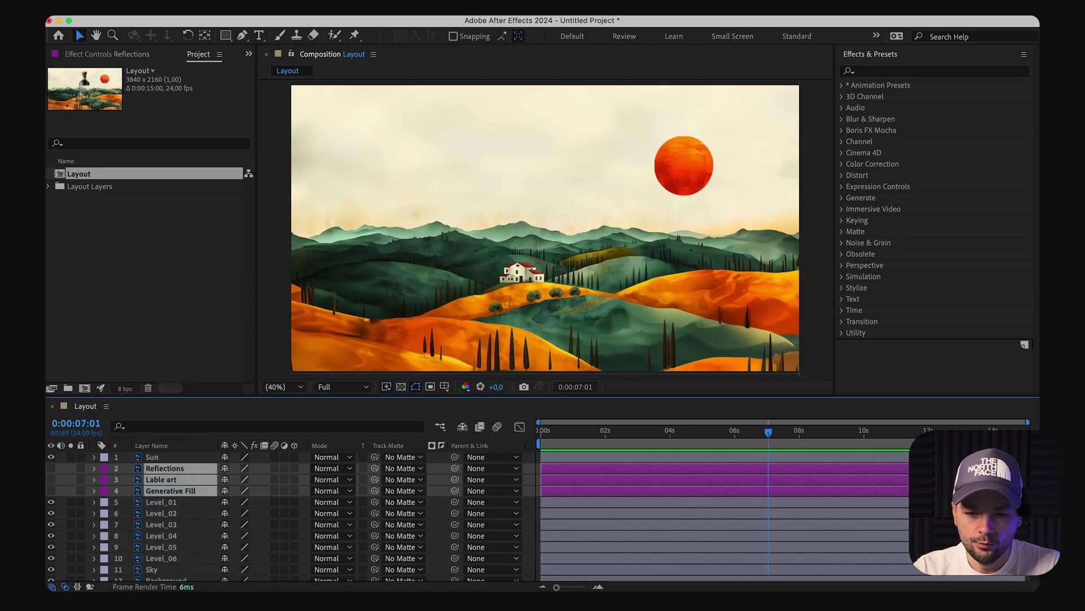
right_click(253, 467)
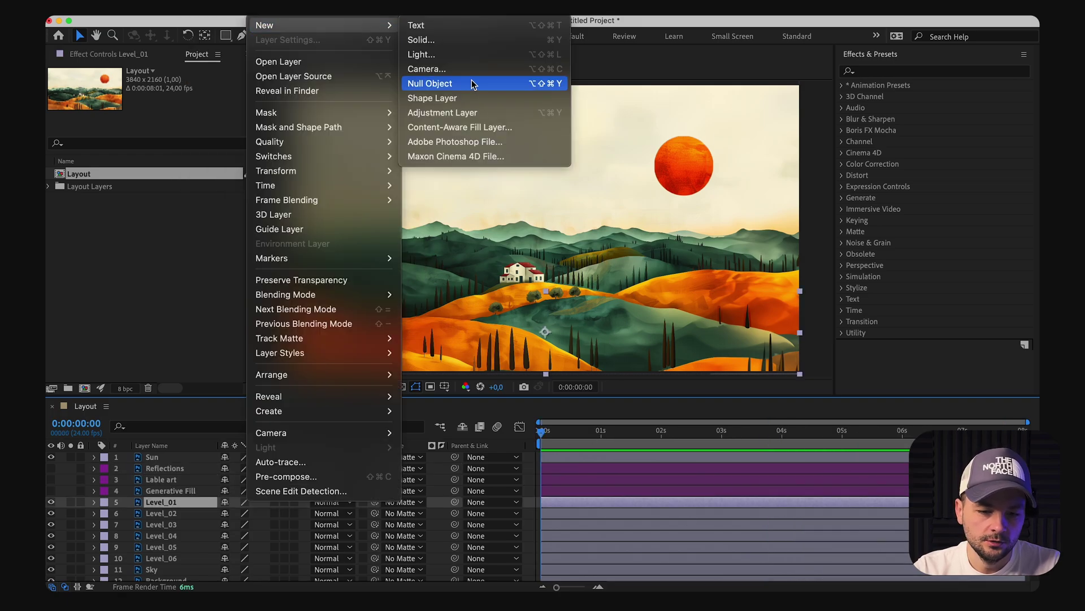
click(446, 83)
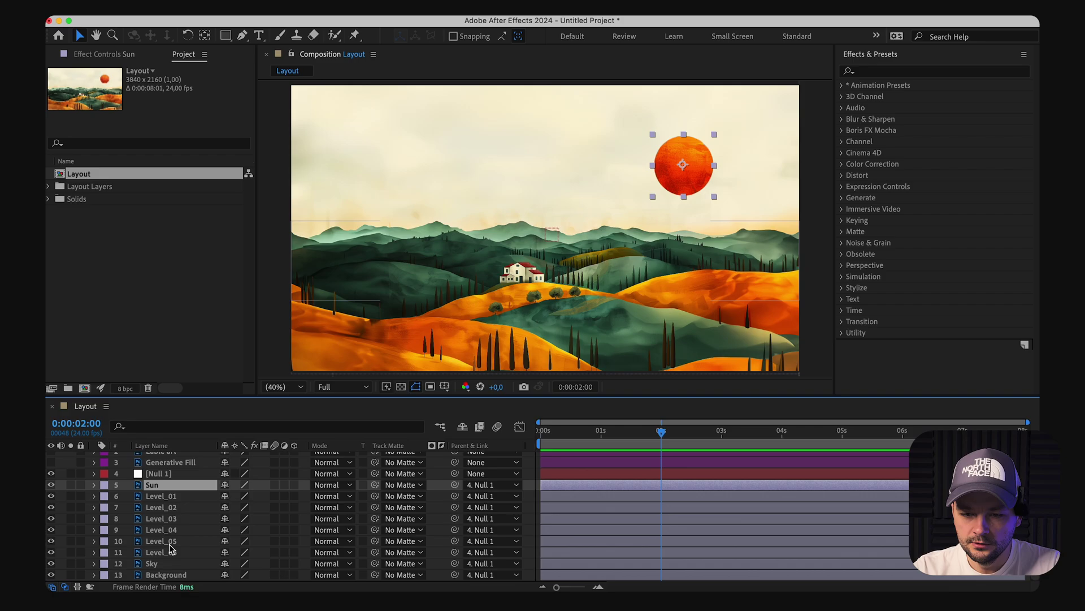
key(p)
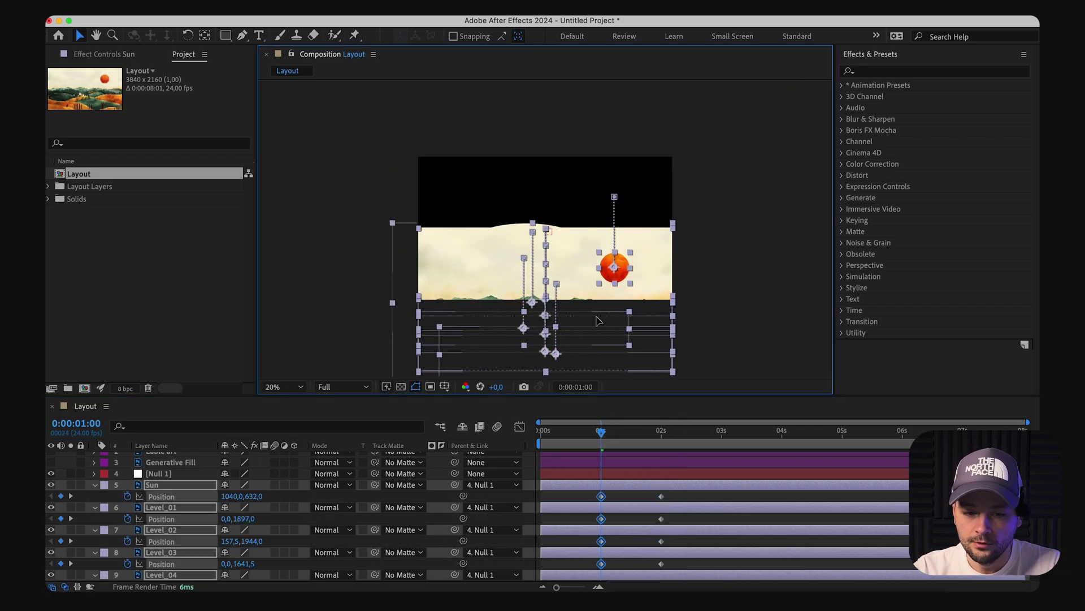
click(283, 387)
click(277, 151)
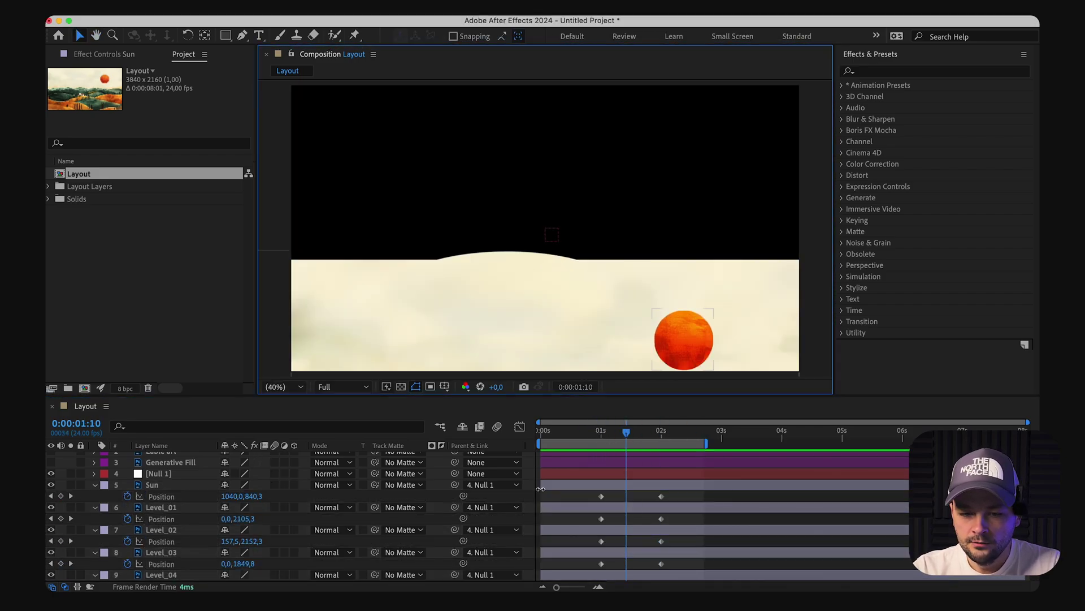
scroll(169, 537, down, 5)
click(169, 561)
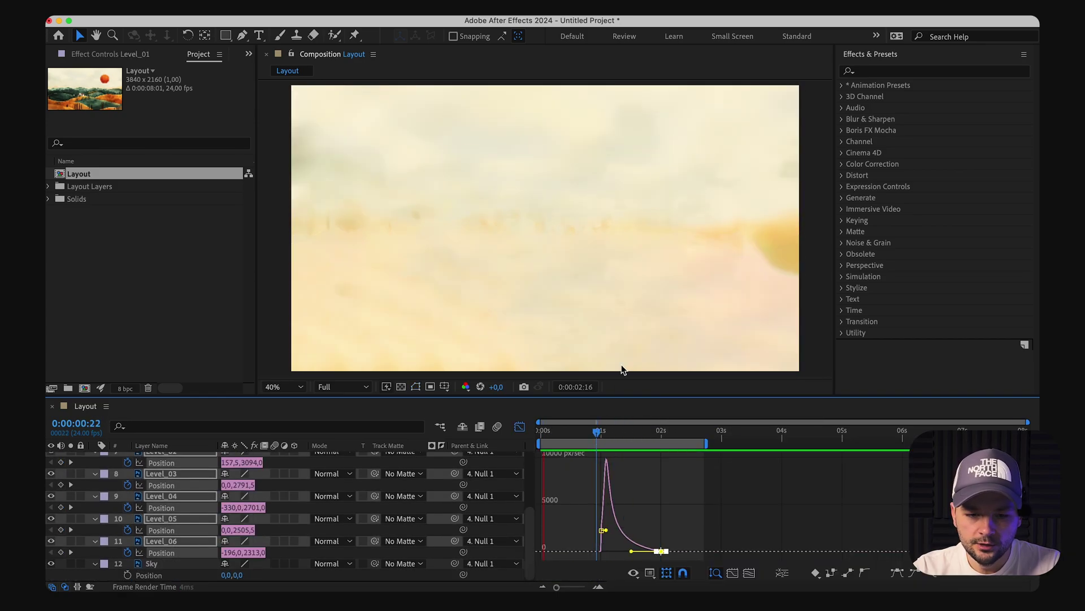
Step: Stagger the Level_02, Level_03, Level_05 and Level_06 Position keyframes so the hills rise in turn
drag(599, 428, 660, 428)
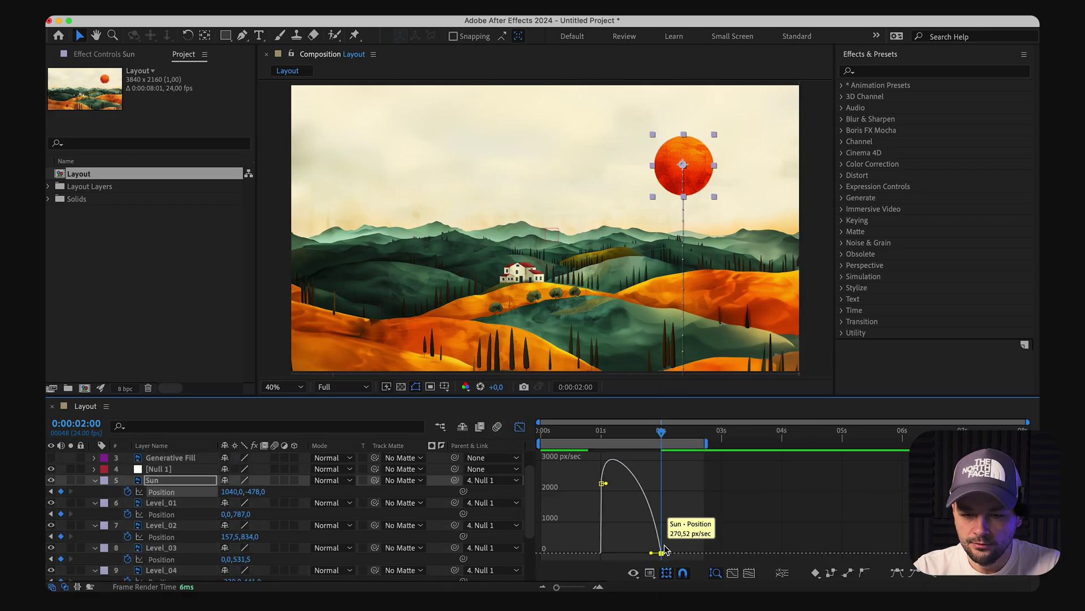
key(shift+F3)
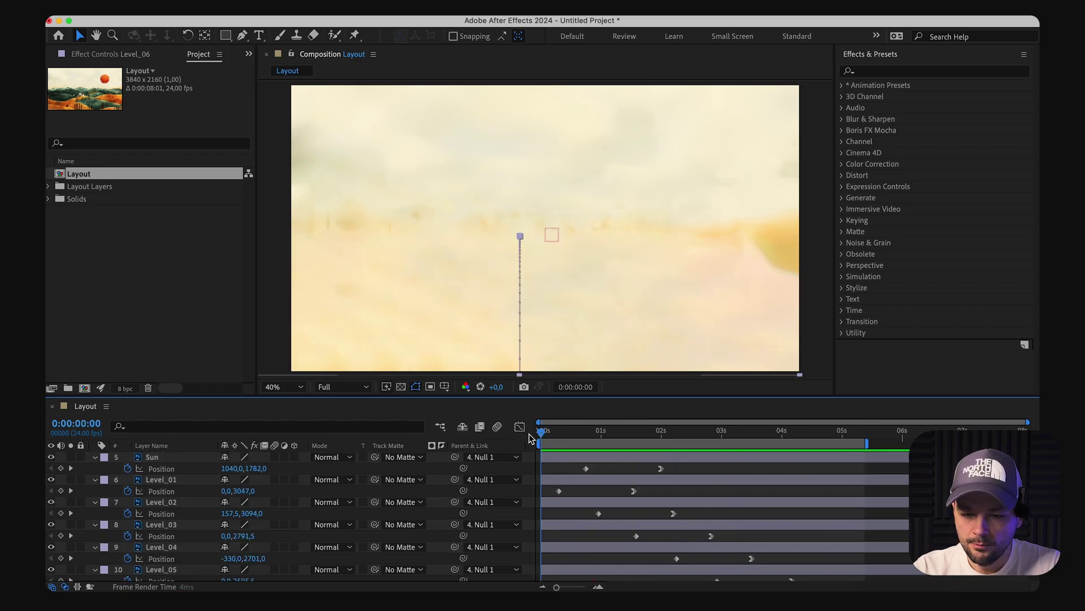
drag(542, 431, 702, 431)
click(673, 513)
drag(695, 523, 803, 581)
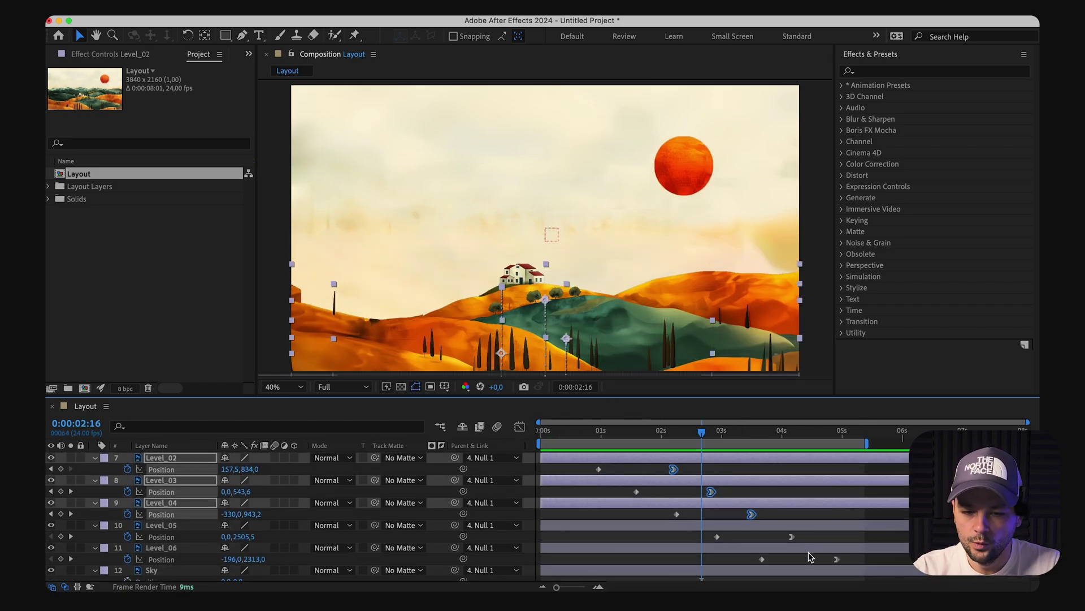
scroll(673, 511, up, 1)
scroll(704, 540, down, 2)
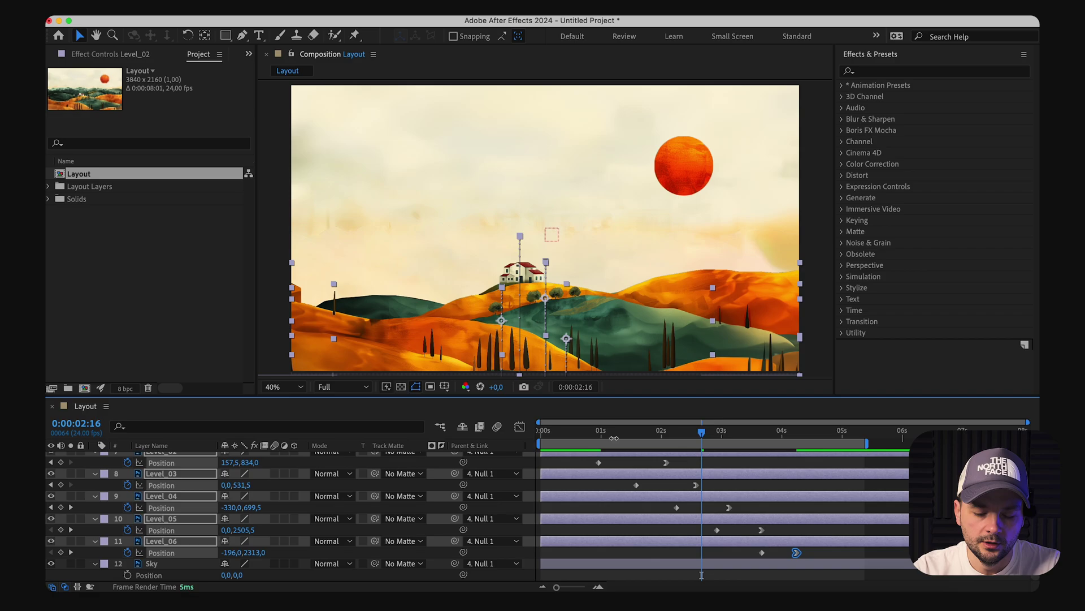
scroll(787, 551, up, 2)
click(634, 496)
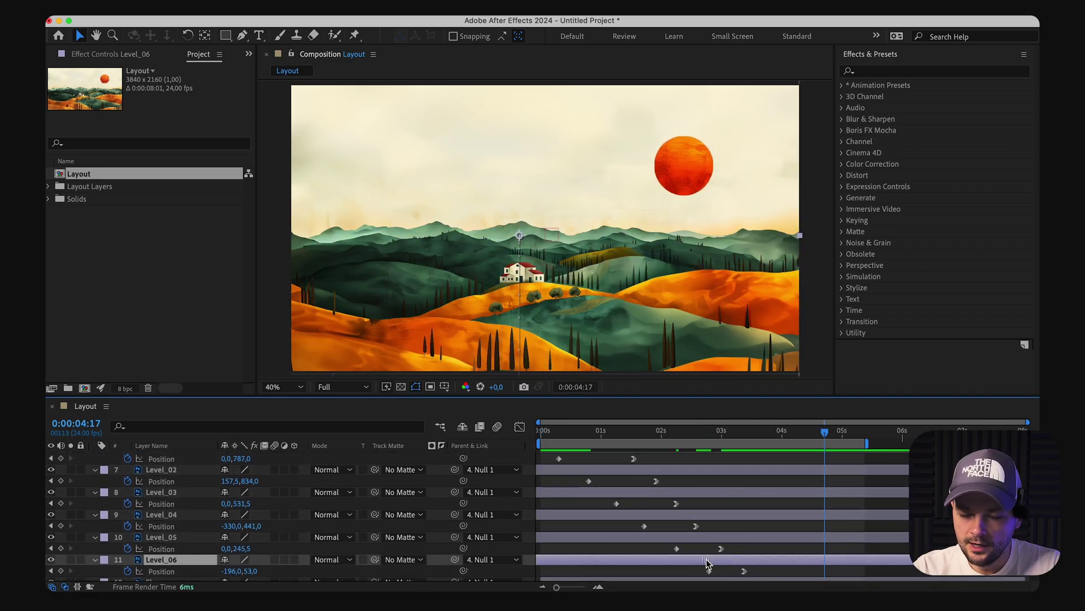
mouse_move(724, 431)
mouse_down()
mouse_move(763, 432)
mouse_move(544, 431)
mouse_move(732, 435)
mouse_up()
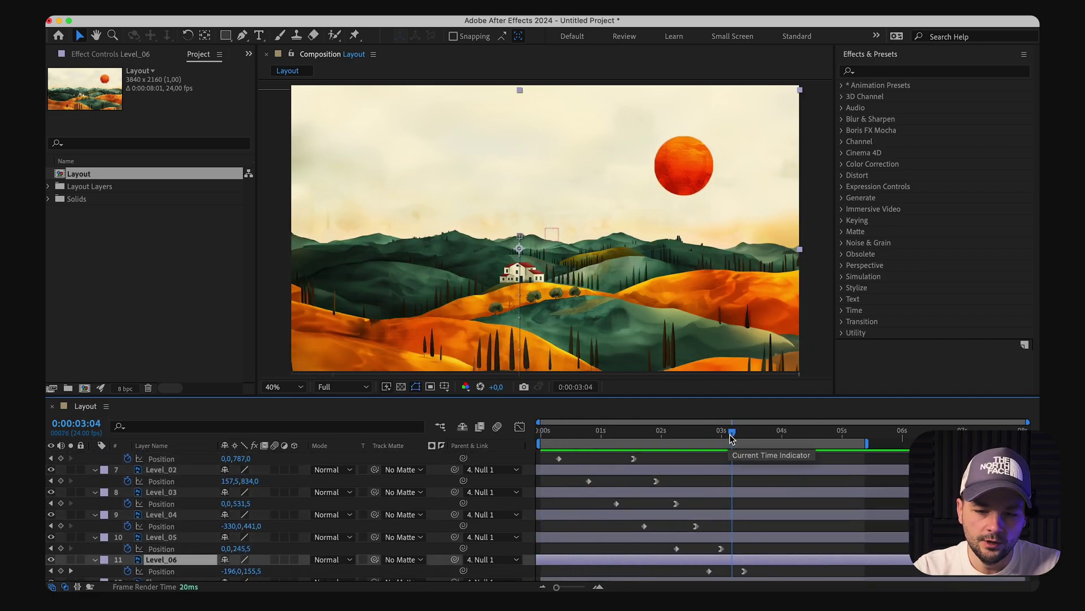
drag(709, 571, 694, 571)
Step: Preview the rising-hills animation, trying and undoing layer timing adjustments
key(space)
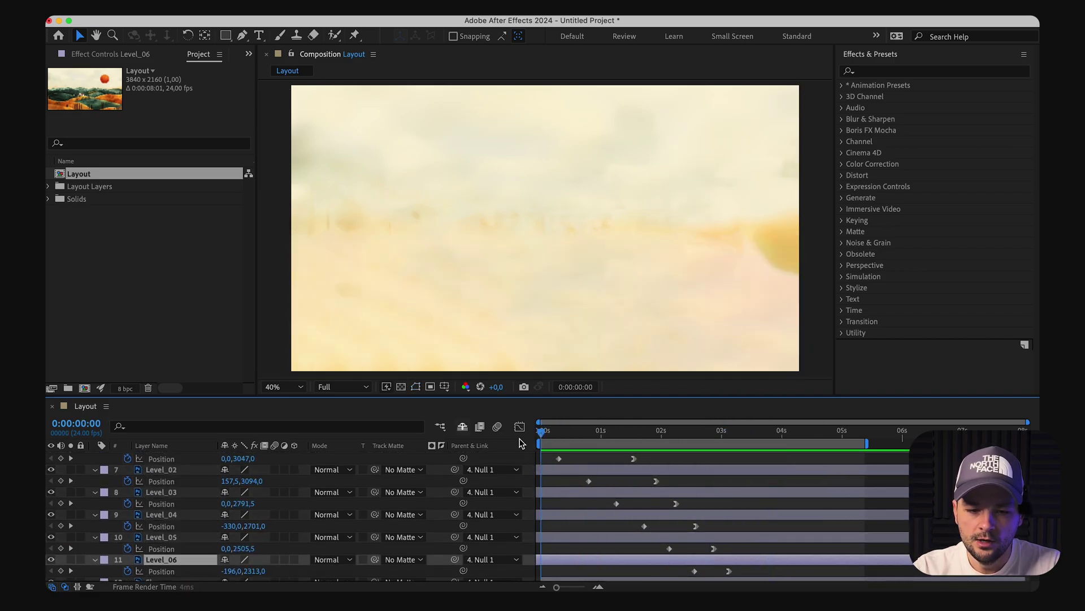
key(space)
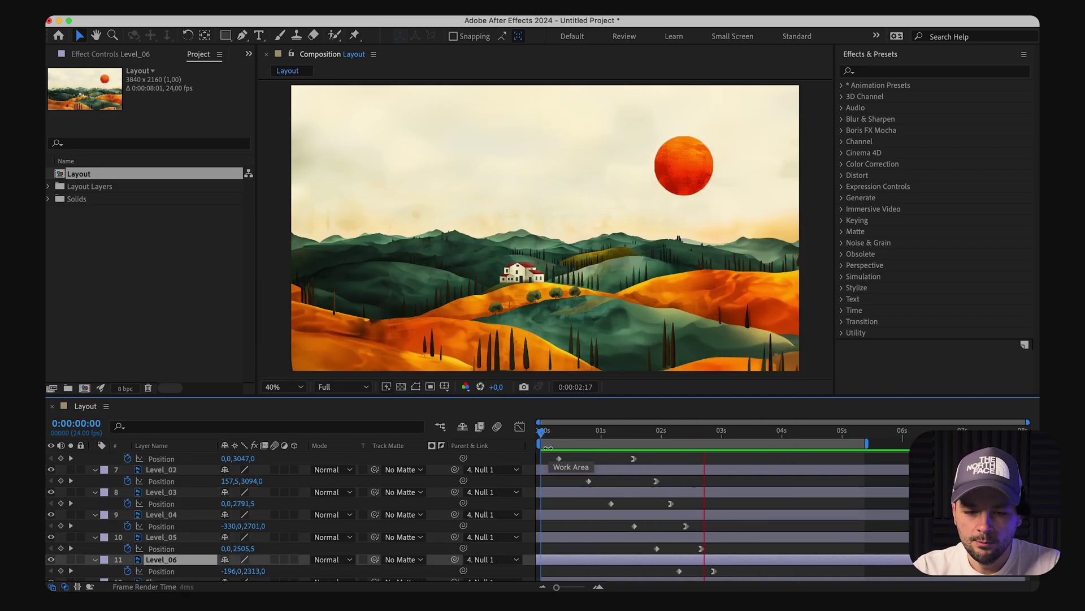
drag(637, 434, 742, 435)
scroll(716, 525, down, 1)
click(716, 521)
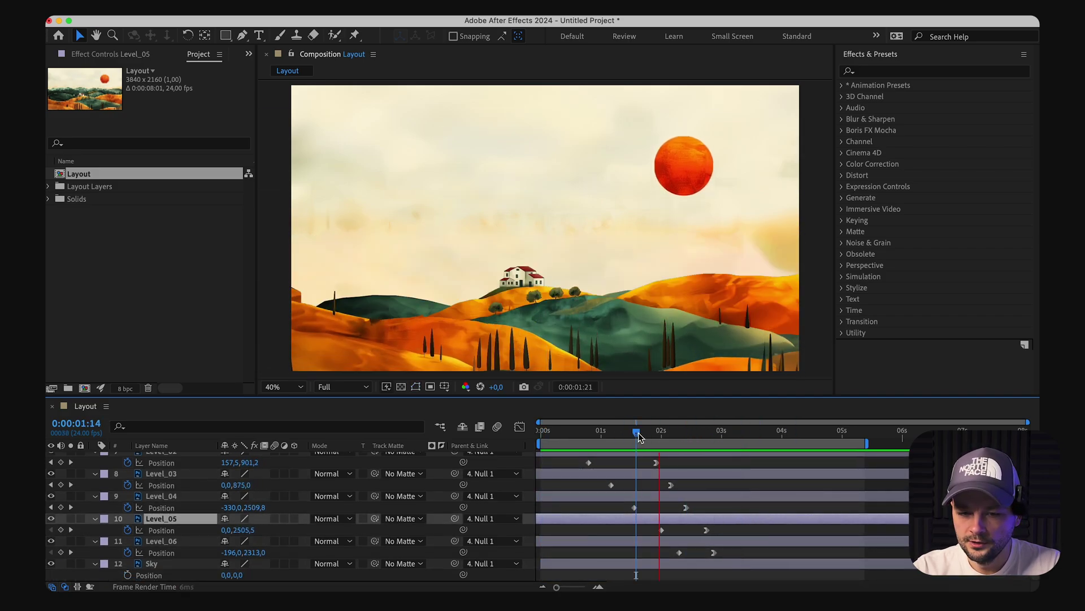
key(ctrl+z)
key(space)
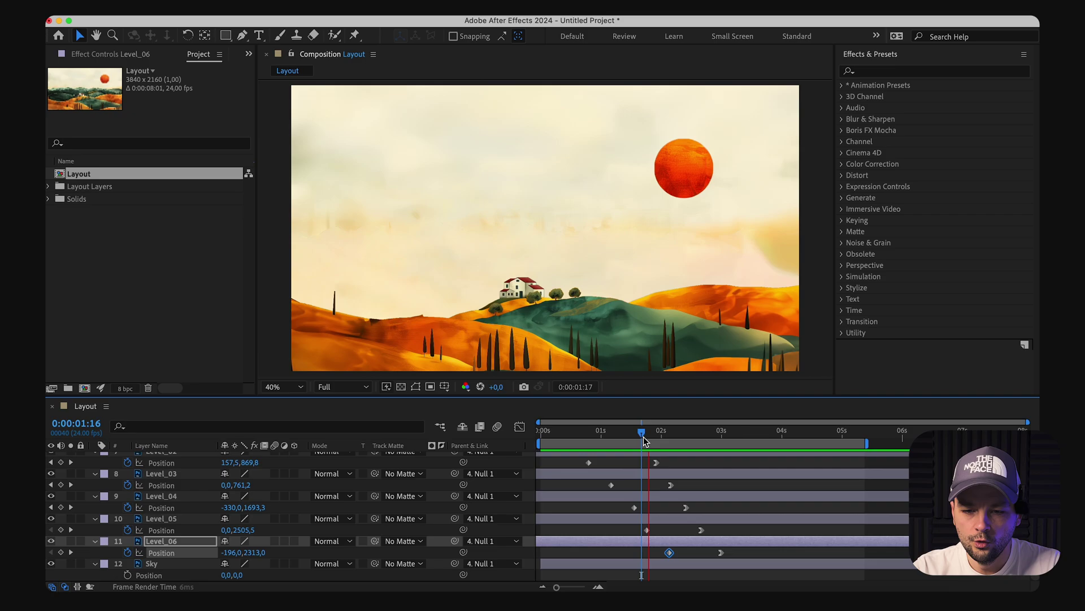
click(568, 444)
drag(568, 444, 721, 446)
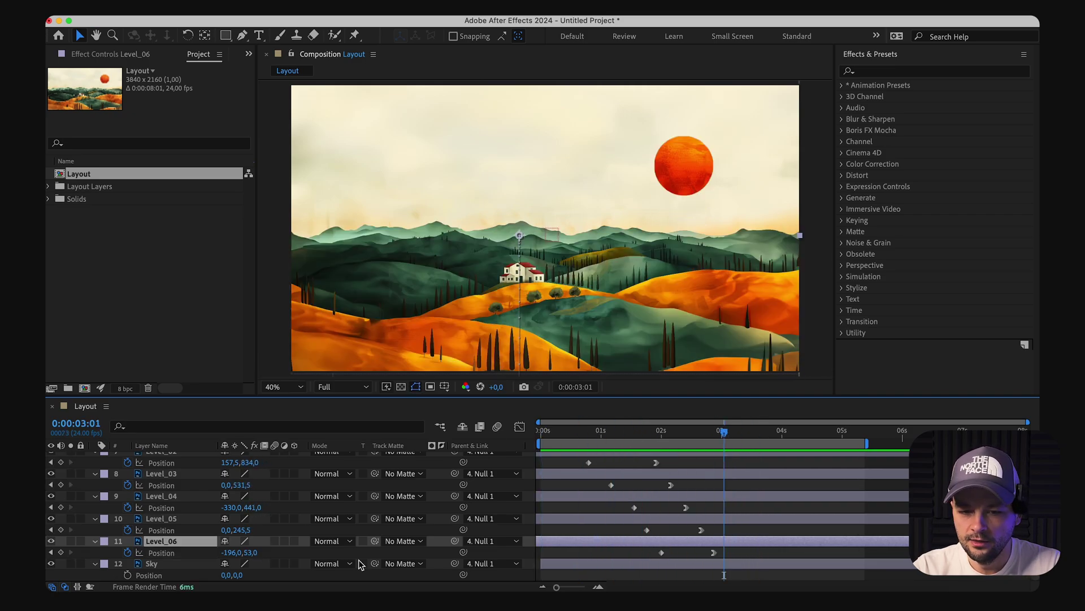
key(ctrl+z)
key(ctrl+z)
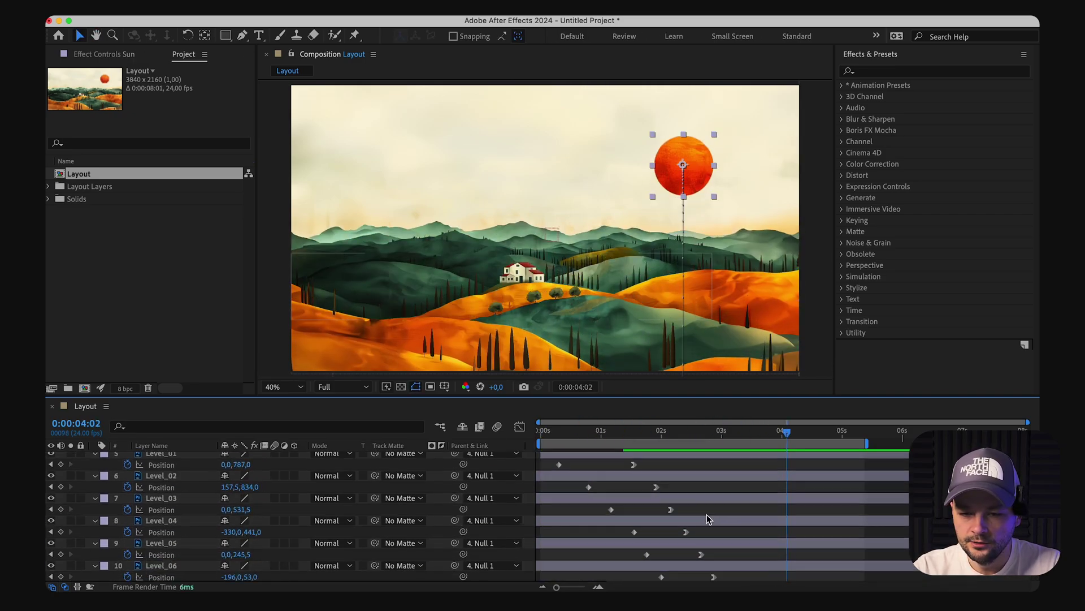
Step: Select all layers, enable motion blur, and zoom the viewer out to 25%
key(ctrl+a)
key(Home)
scroll(544, 251, up, 5)
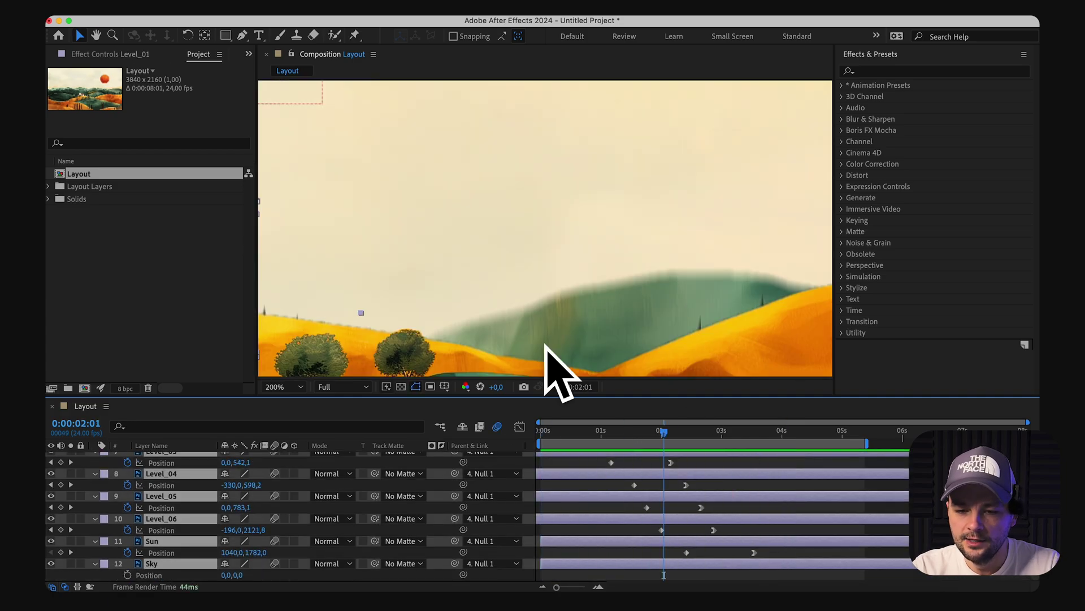
click(670, 433)
key(comma)
key(comma)
key(comma)
key(Page_Down)
key(Page_Down)
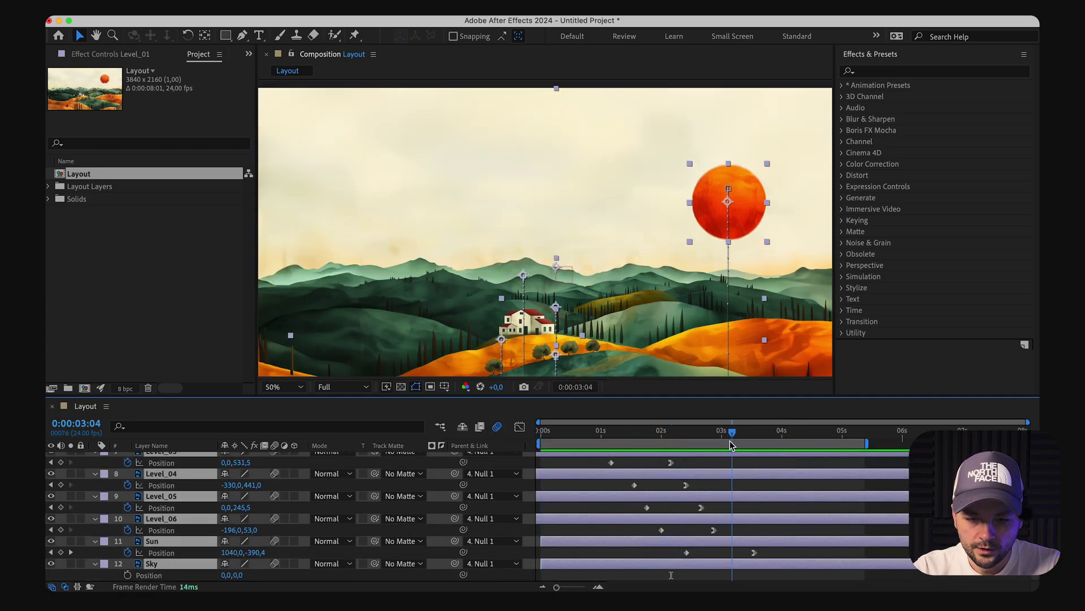
key(comma)
key(comma)
key(space)
scroll(621, 509, up, 5)
click(695, 432)
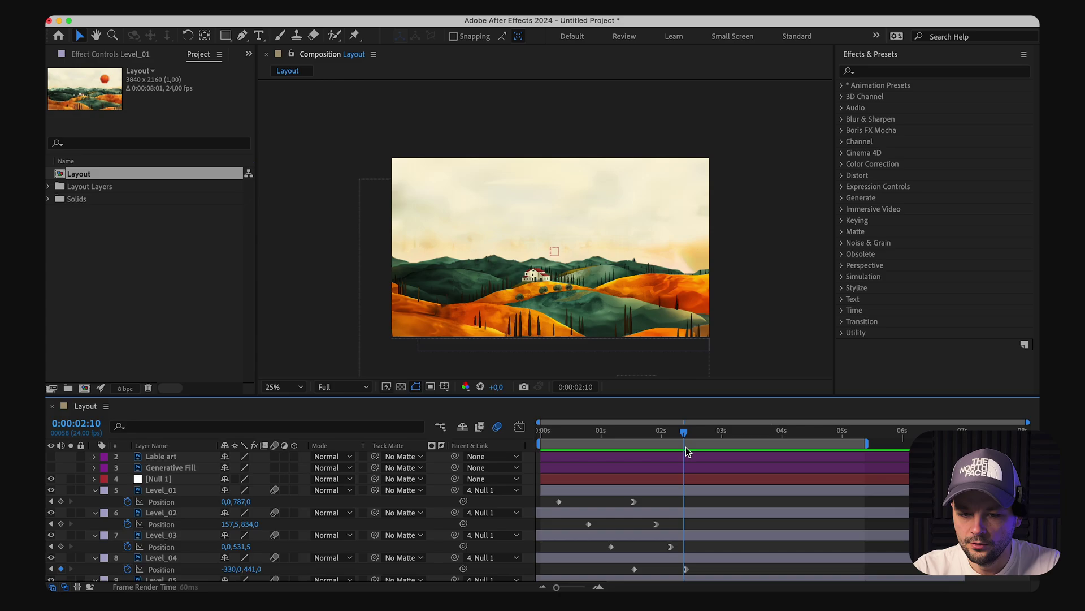
Step: Animate Null 1 Scale from 126% down to 100% with eased keyframes, then collapse properties
click(687, 479)
key(u)
click(675, 436)
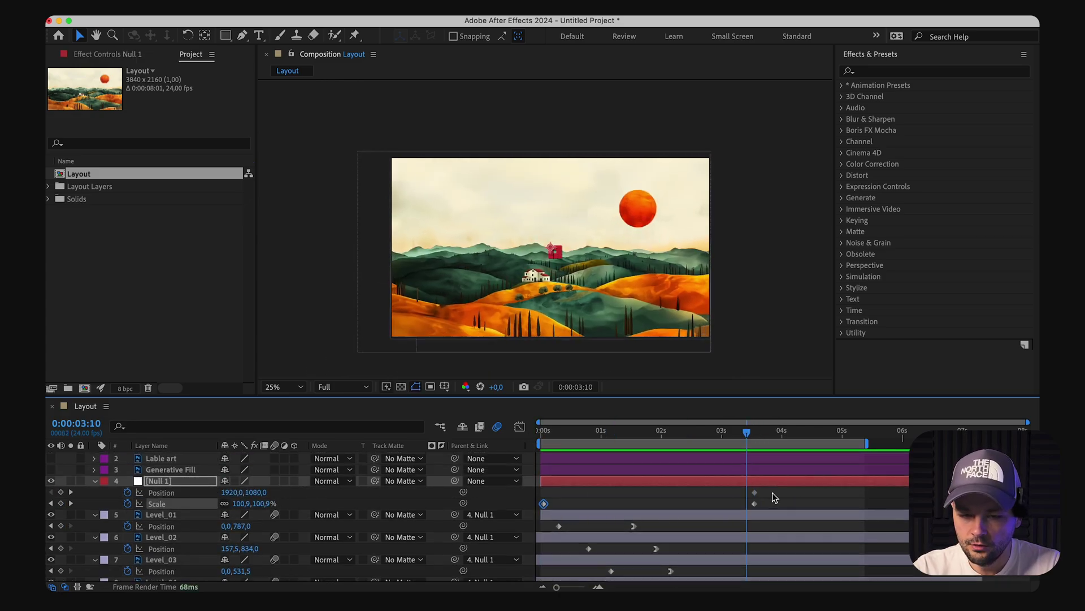
scroll(774, 497, down, 2)
key(space)
right_click(714, 482)
click(752, 577)
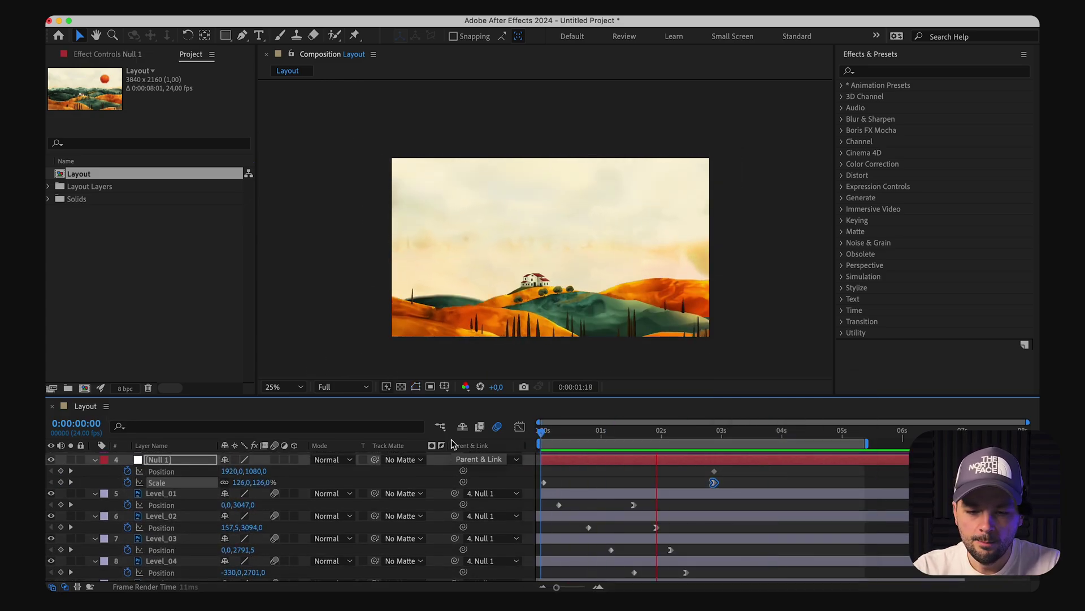
key(u)
scroll(712, 509, up, 2)
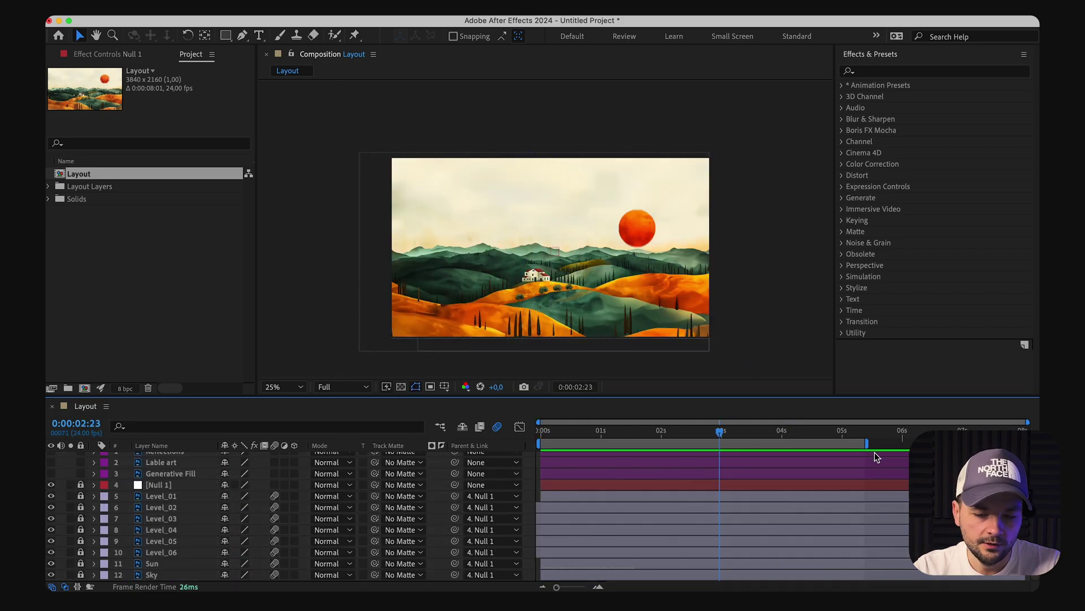
scroll(876, 457, up, 1)
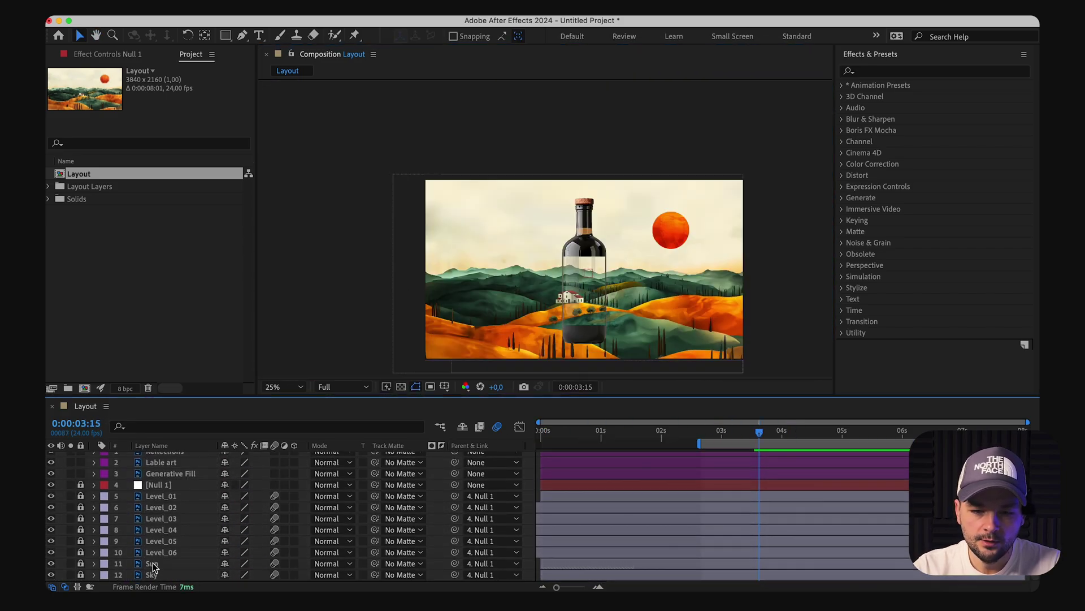
Step: Create a new null object, Null 2, to drive the bottle
click(152, 569)
right_click(709, 565)
click(783, 438)
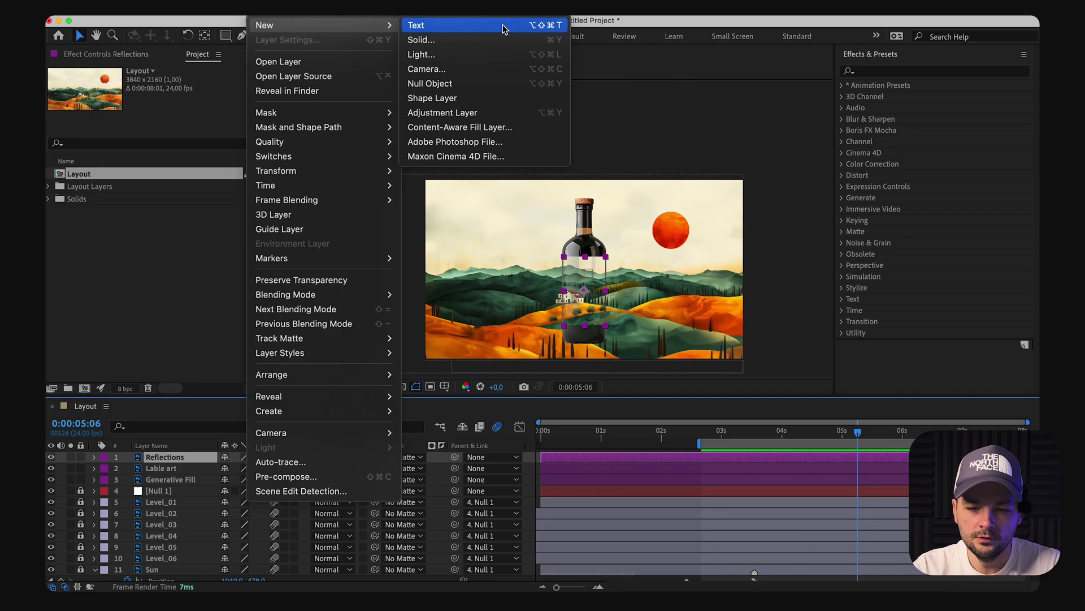
click(424, 83)
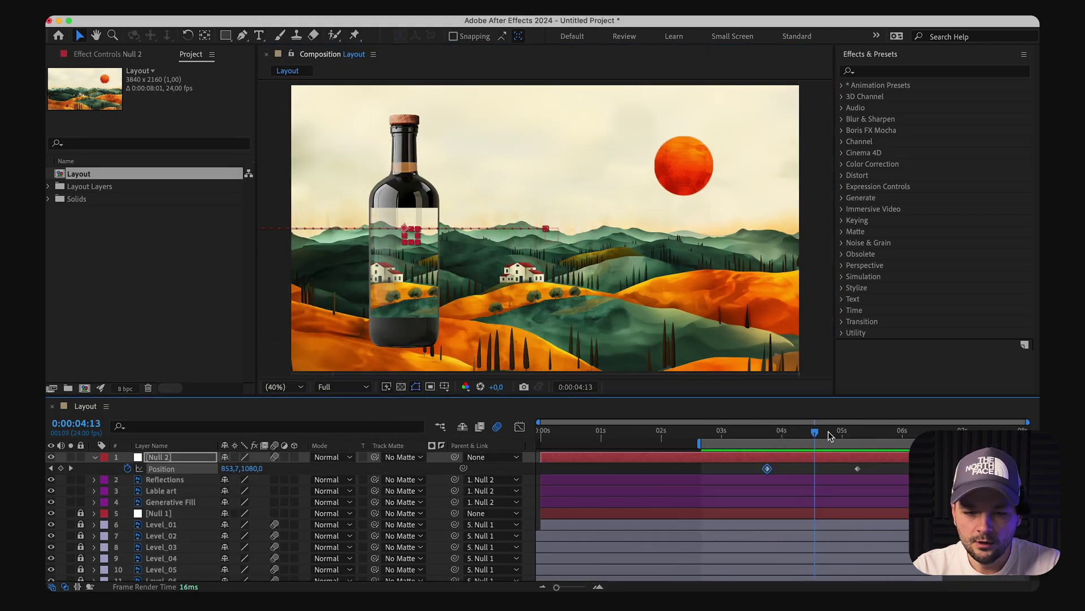
Step: Keyframe the bottle sliding in from the left to x 1965 at 0:00:05:14, with easing
key(shift+F3)
click(877, 433)
key(shift+F3)
drag(245, 468, 263, 471)
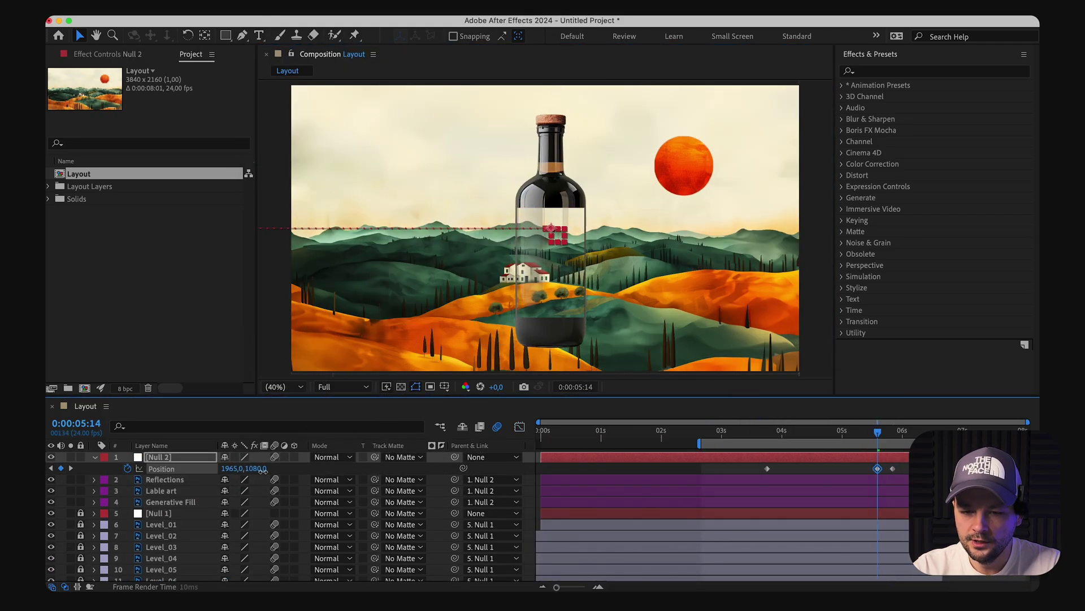
key(shift+F3)
key(F9)
key(shift+F3)
drag(758, 433, 734, 433)
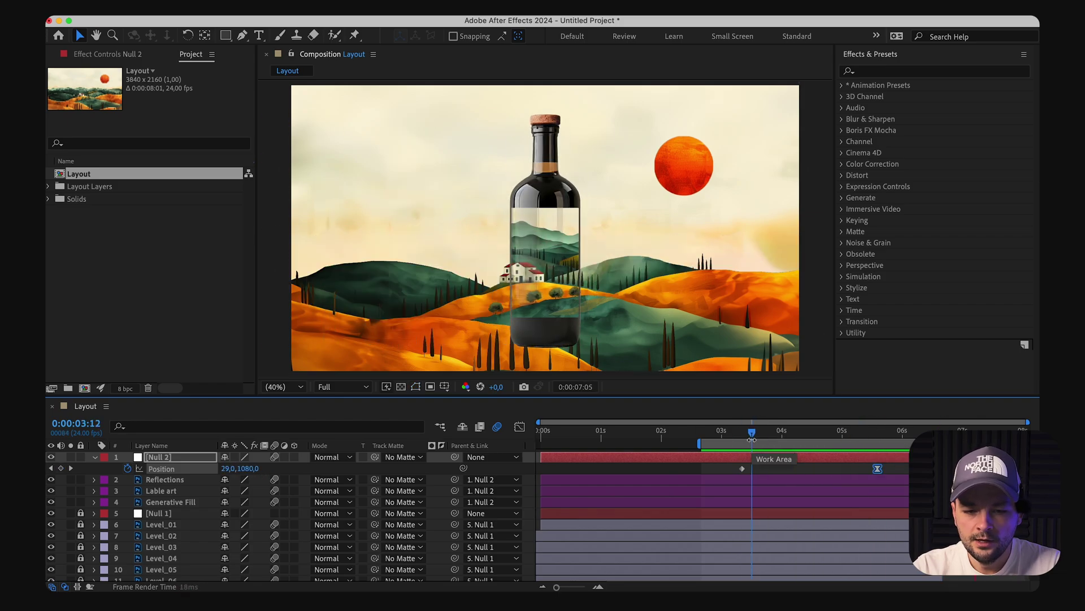
Step: Set Reflections blending to Add, pre-compose it, and parent the pre-comp to Null 2
click(97, 481)
key(t)
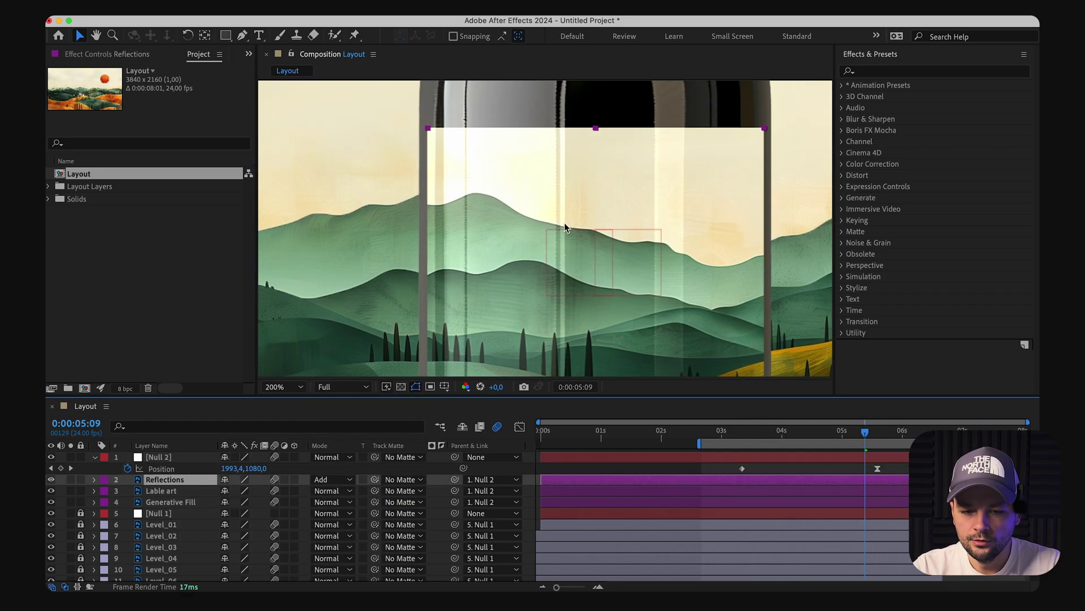
key(super+shift+c)
click(801, 422)
click(491, 479)
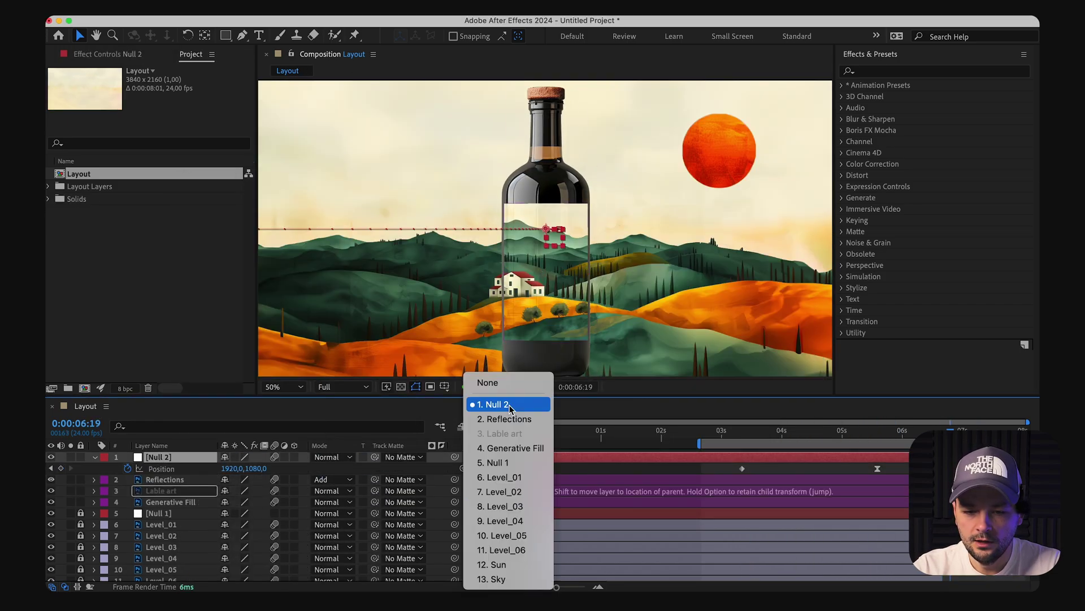
click(498, 405)
click(841, 448)
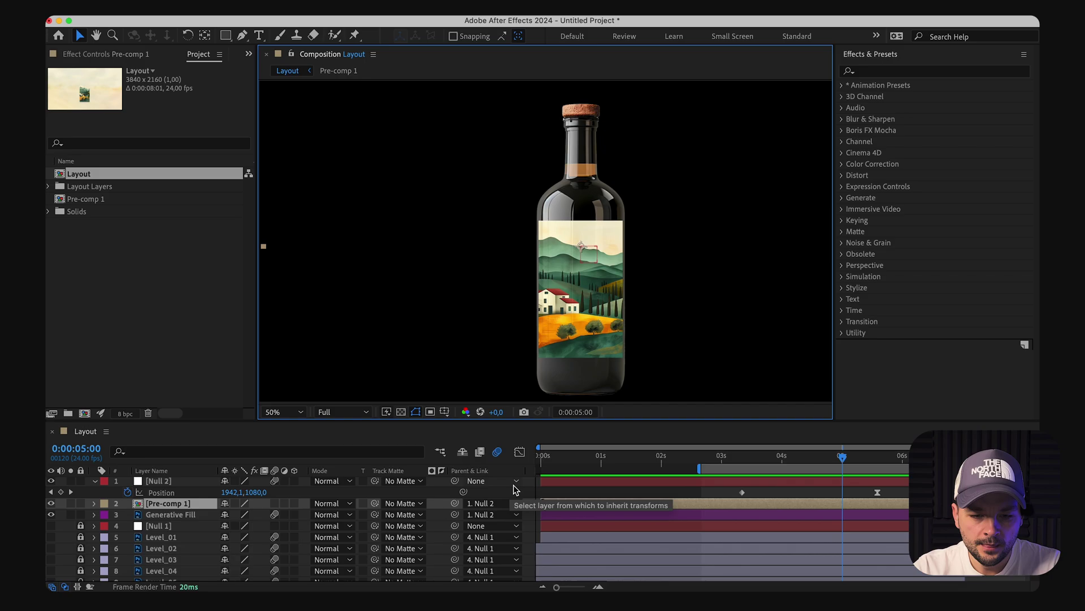
Step: Rename Generative Fill to Mask, matte both pre-comps with it, and shift keyframes to 4 s
right_click(170, 515)
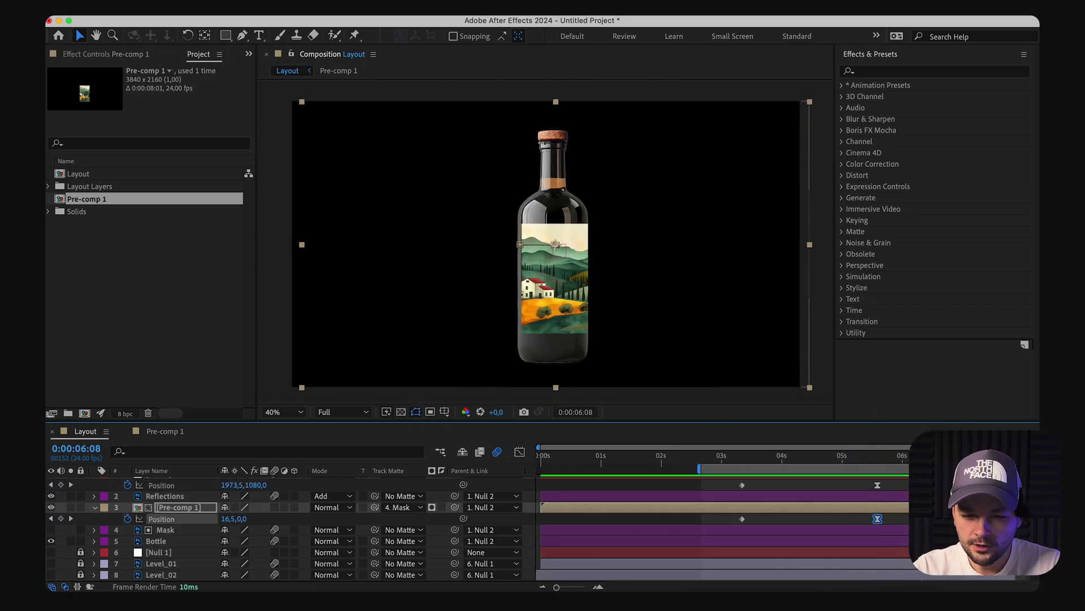
drag(744, 456, 806, 469)
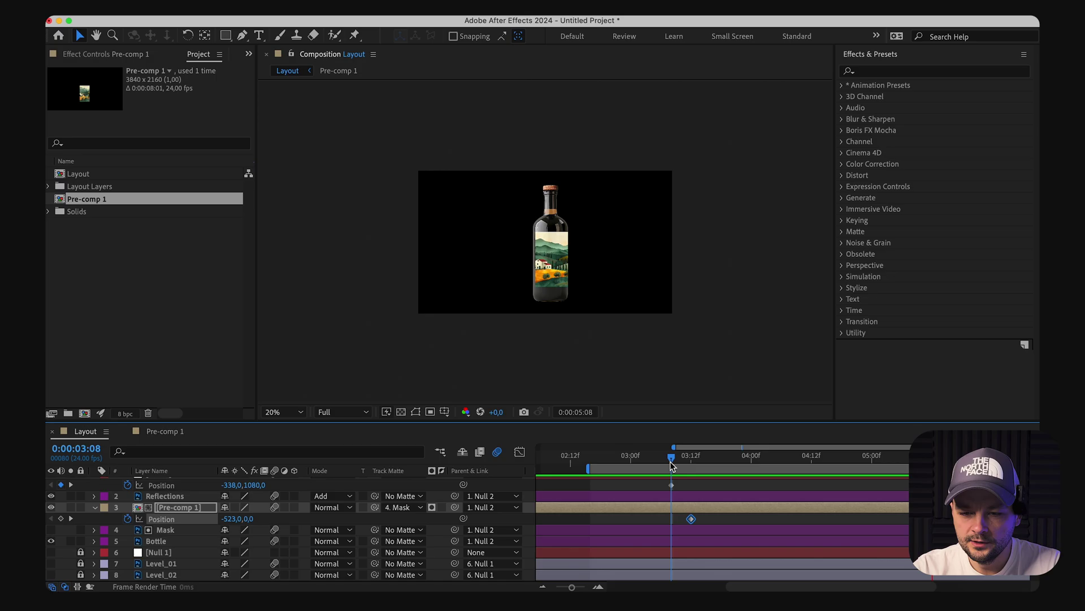
click(747, 457)
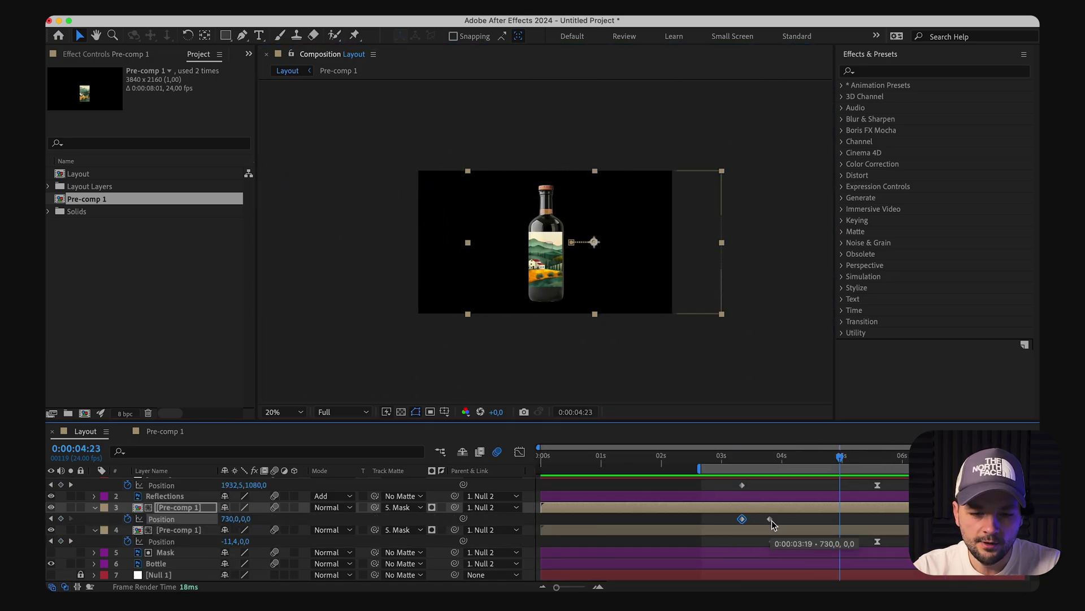
drag(772, 541, 784, 541)
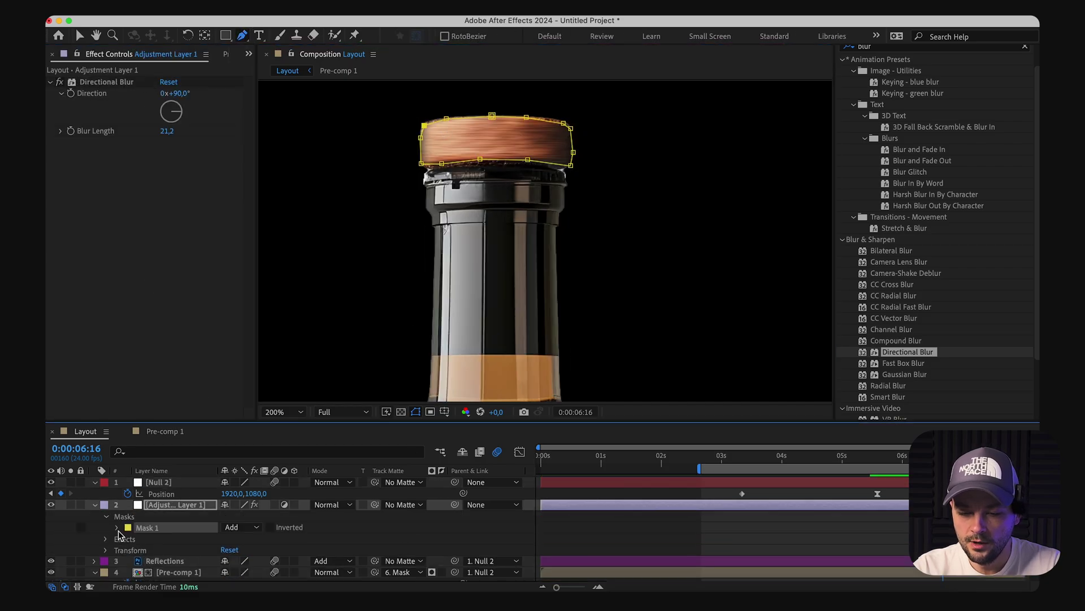
Step: Expand the mask properties, select the Bottle layer at 0:00:04:14, and give its copy Soft Light blending
click(117, 527)
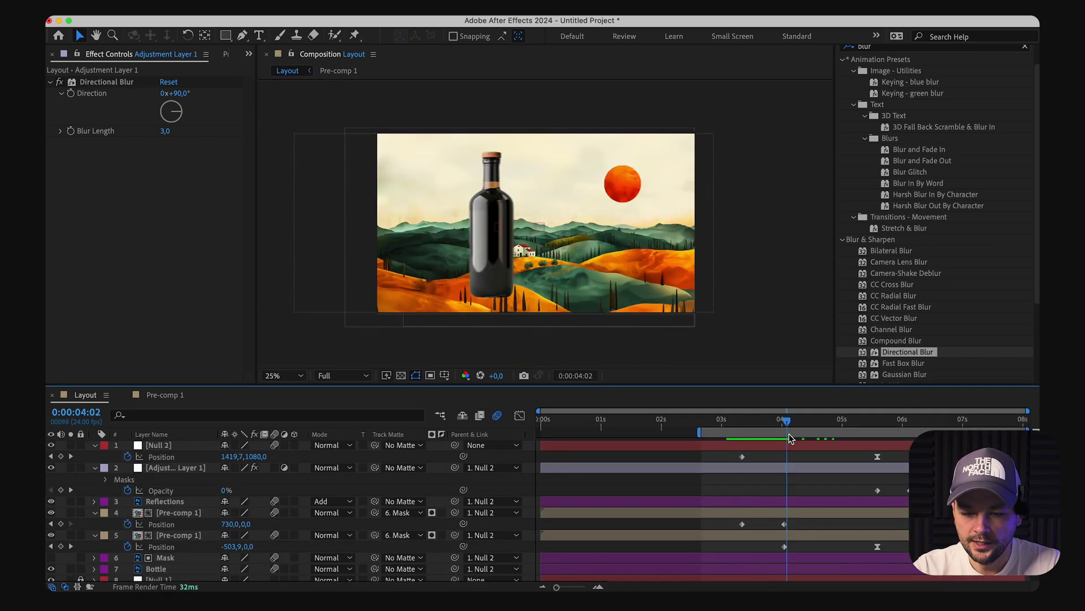
click(164, 561)
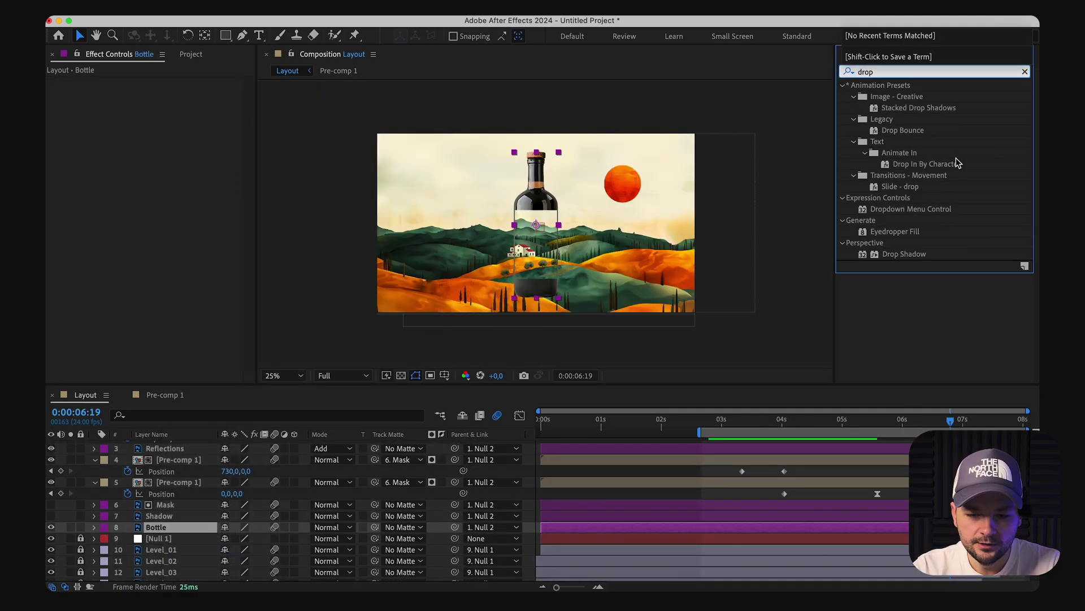
click(820, 425)
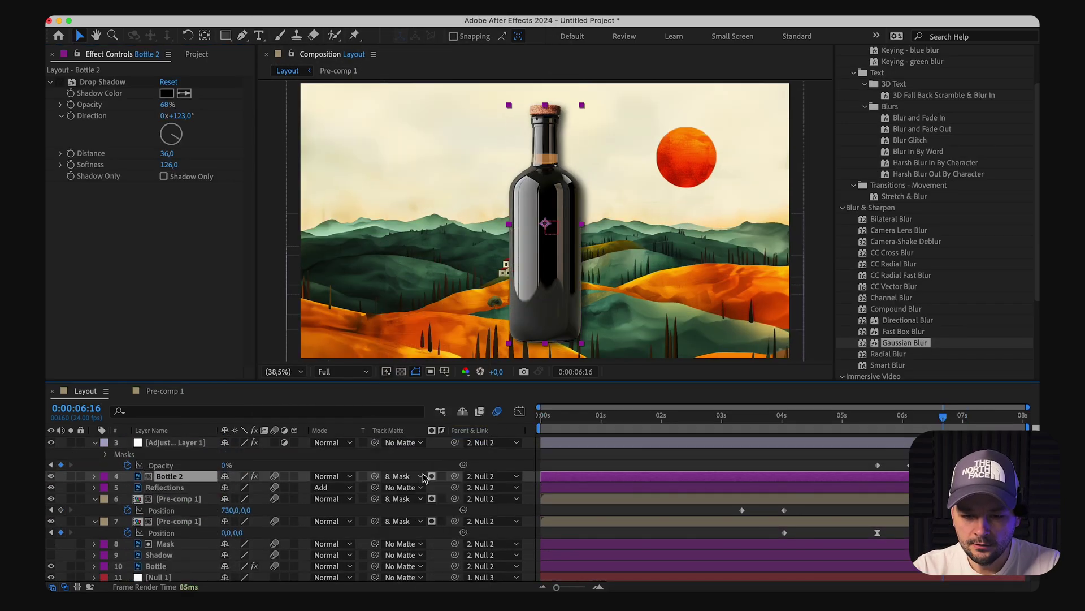
click(331, 476)
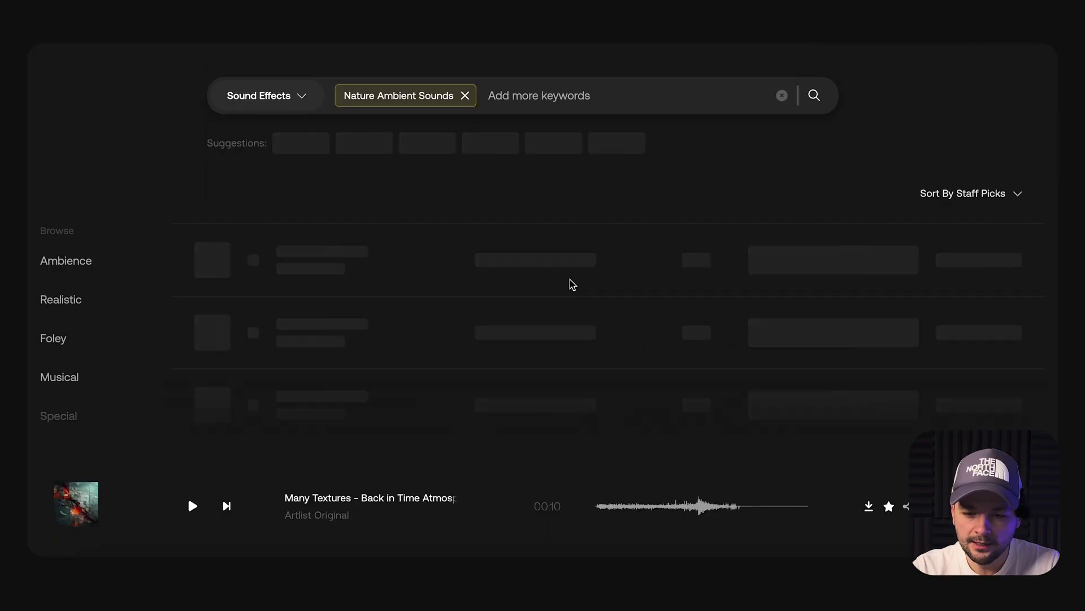
Step: Play a preview of one 'Nature Ambient Sounds' result
click(255, 321)
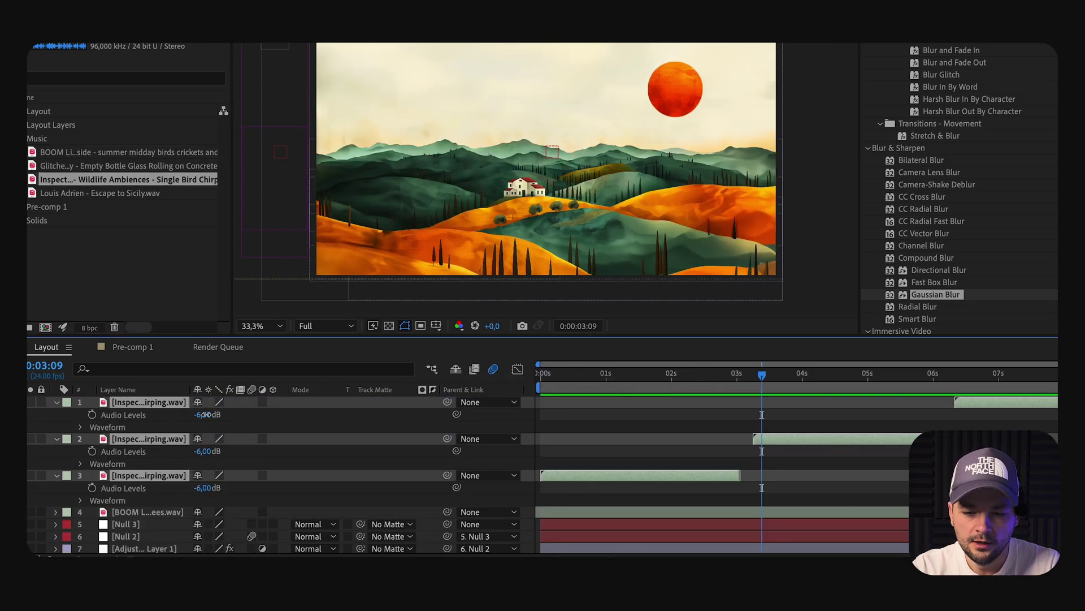
Step: Place the Escape to Sicily music as the top layer and the bottle-rolling sound at about 3 seconds
drag(103, 193, 356, 404)
drag(357, 404, 356, 404)
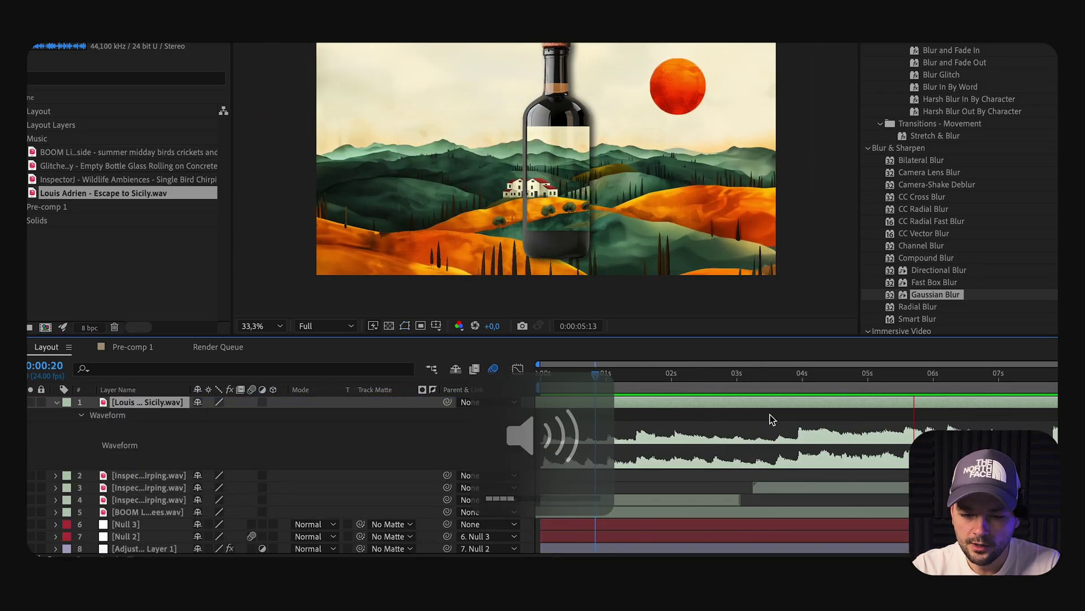
click(117, 166)
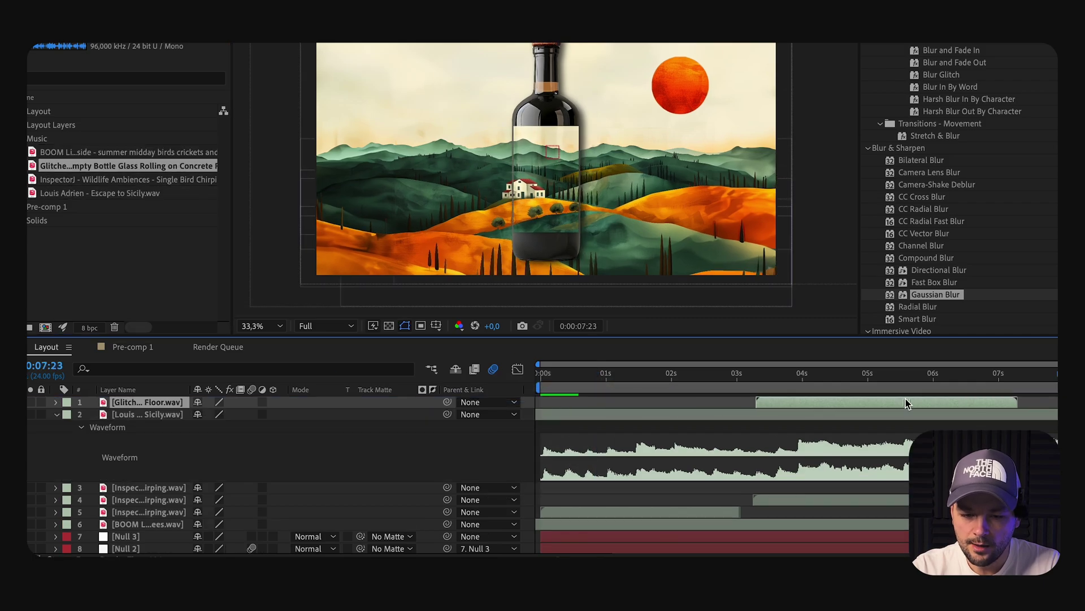
click(757, 374)
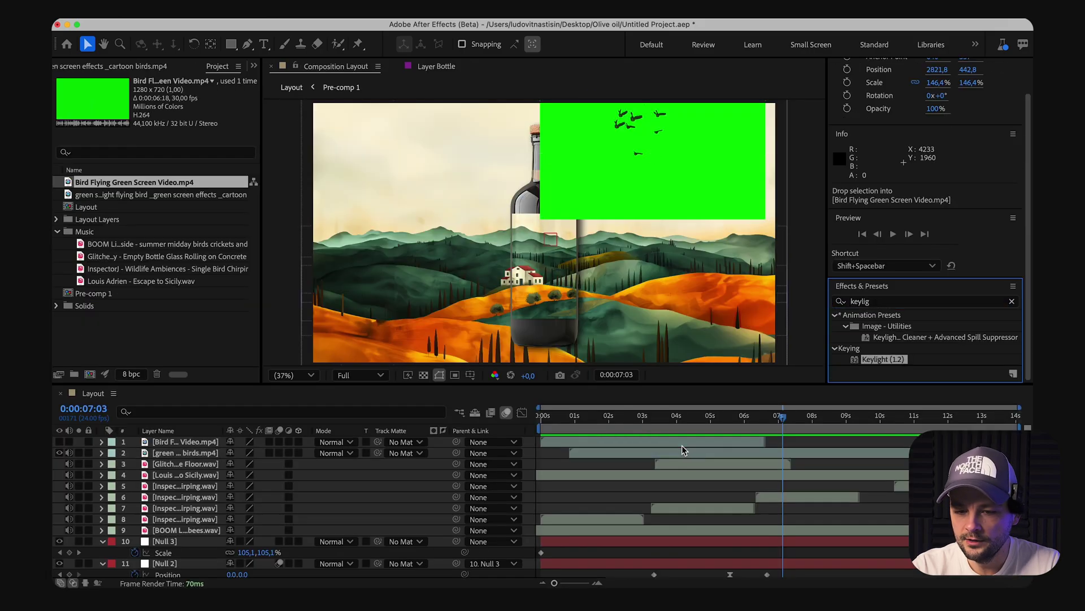
Step: Apply Keylight to the flying-birds clips, pasting the effect onto the top clip too
drag(883, 359, 606, 169)
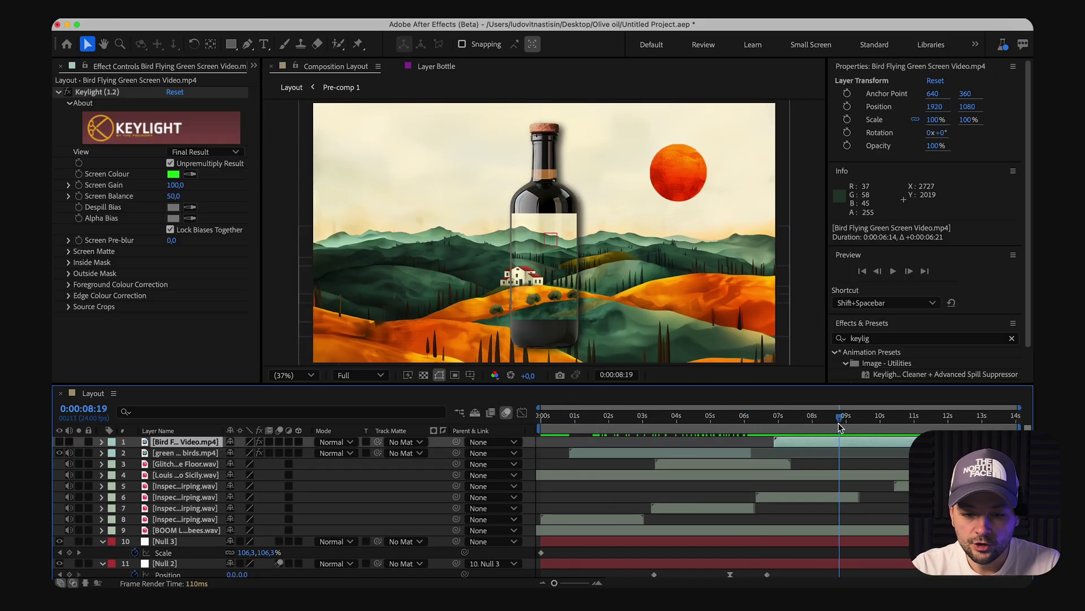
click(826, 421)
key(ctrl+v)
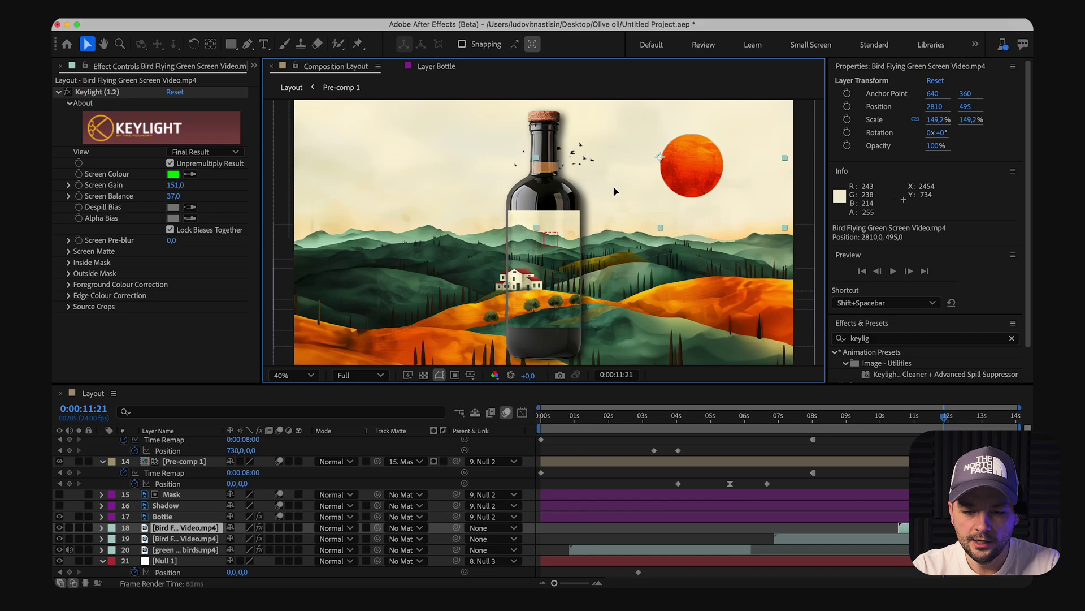
click(859, 417)
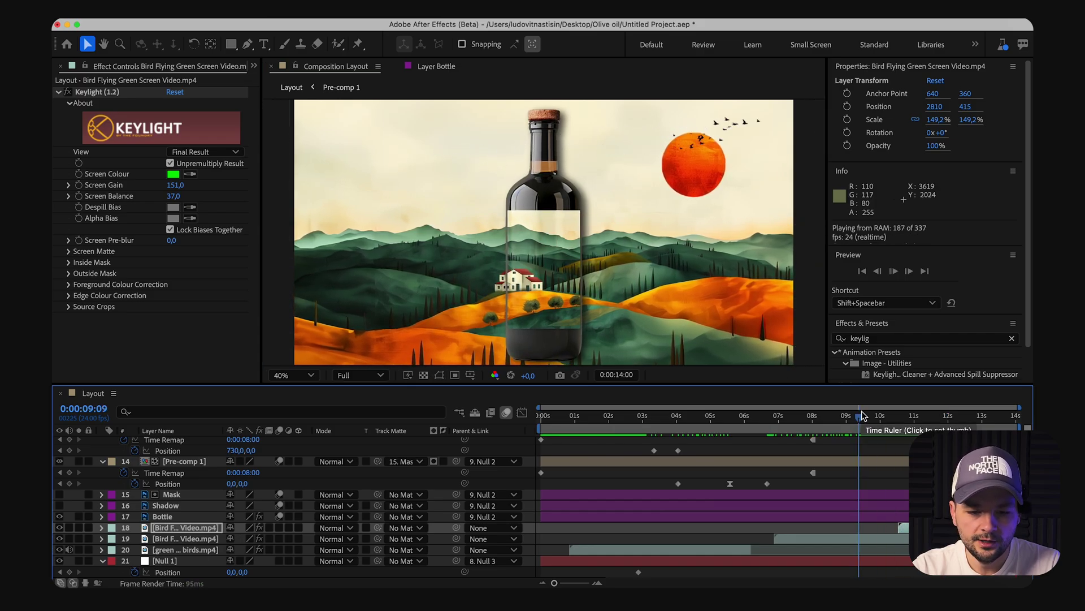
key(space)
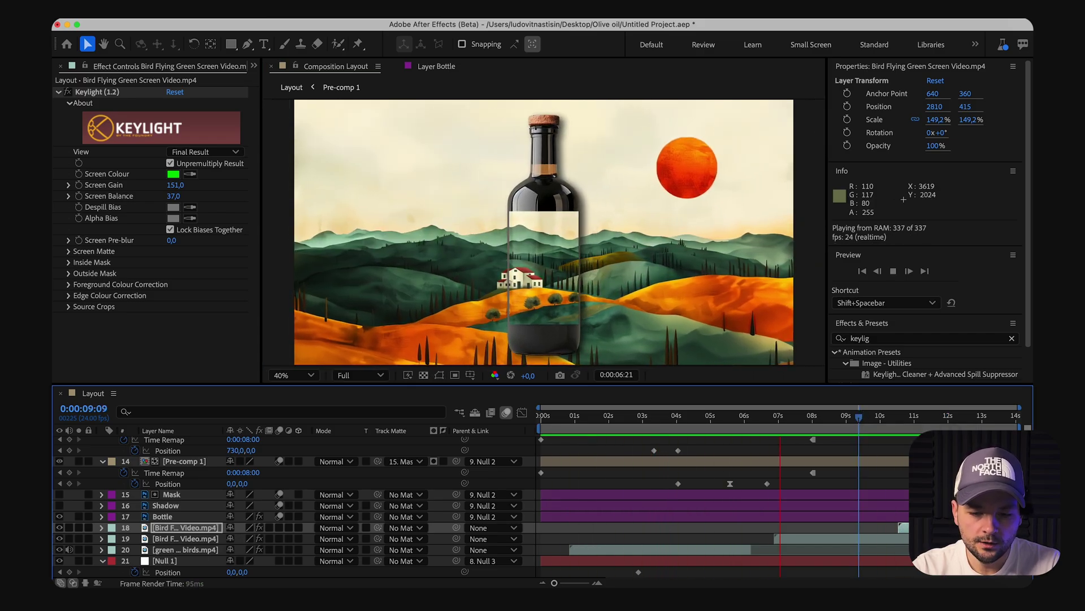